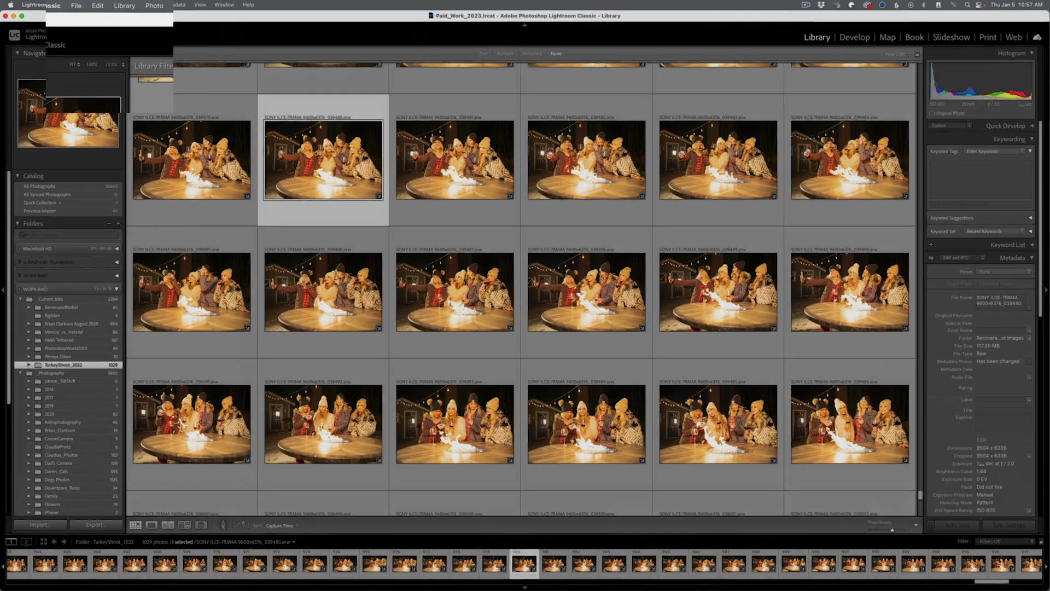
- Start a new catalog and name it 'PhotoKitchen Catalog 2023'
click(82, 5)
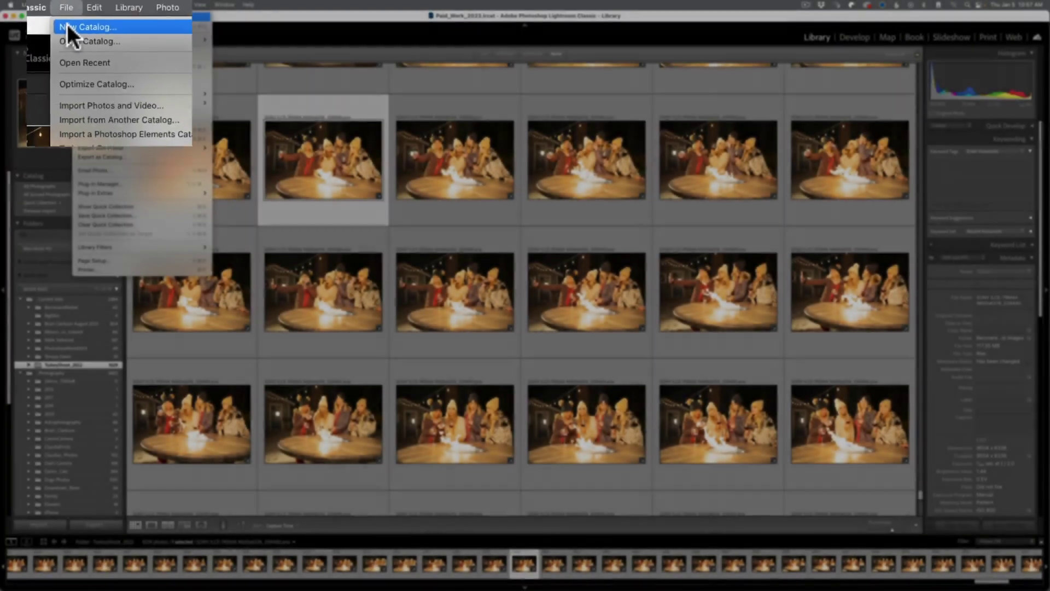
click(82, 5)
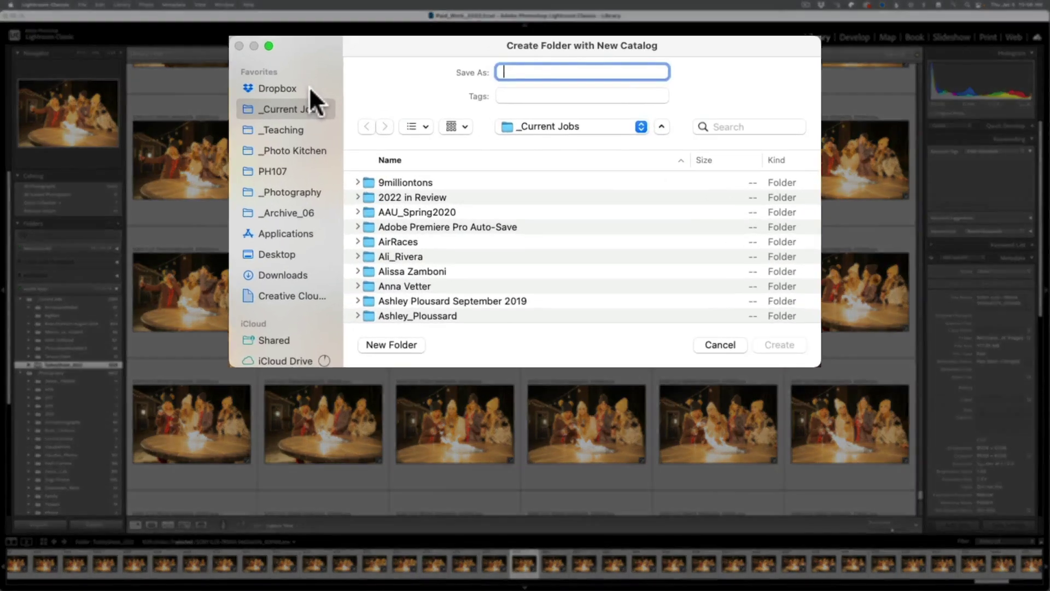
text(Pho)
text(toKitchen)
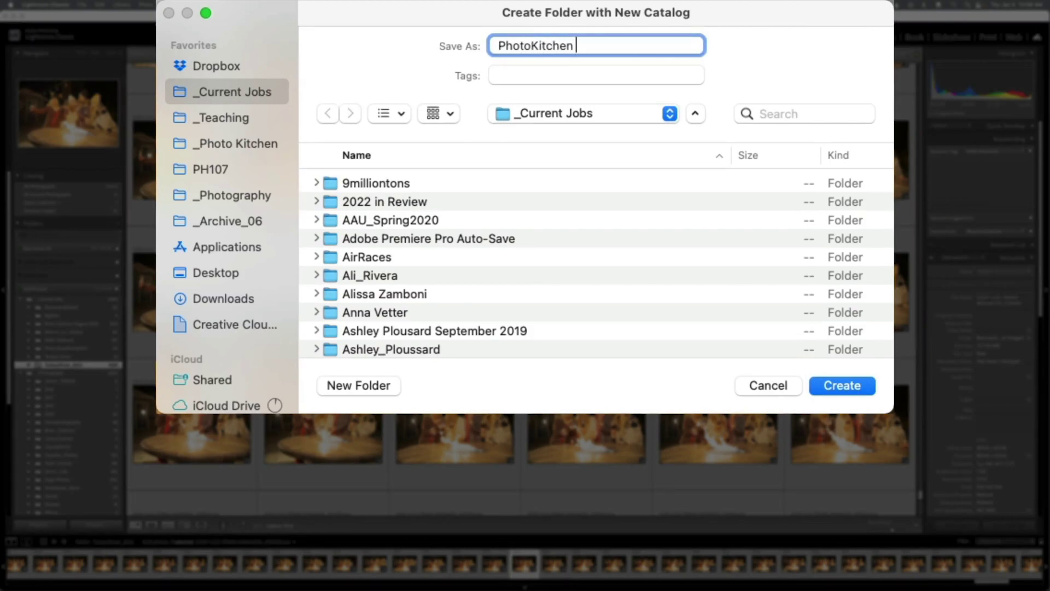
text( Catalog 2023)
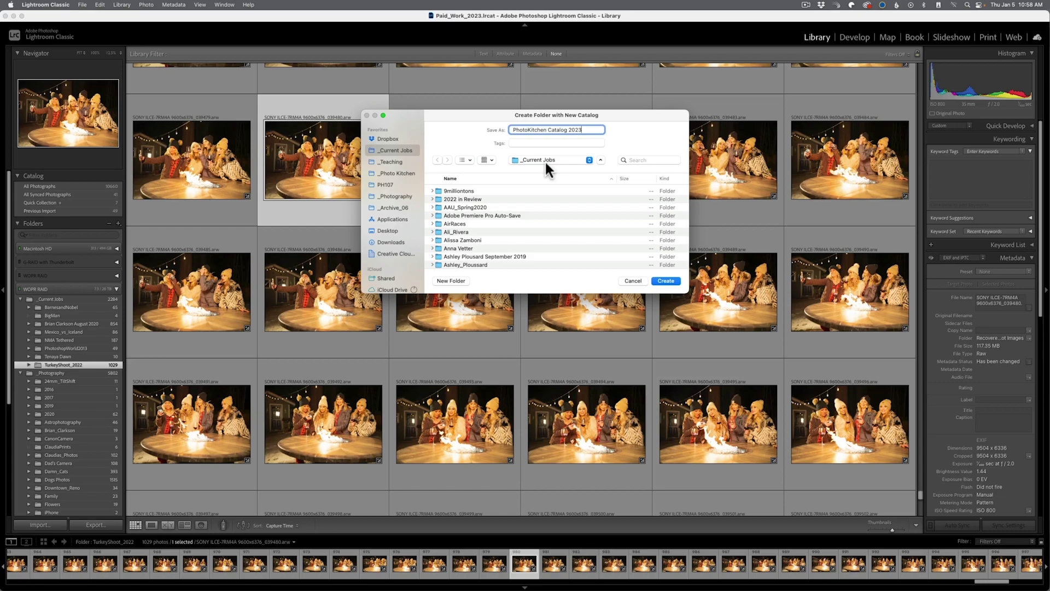
click(538, 158)
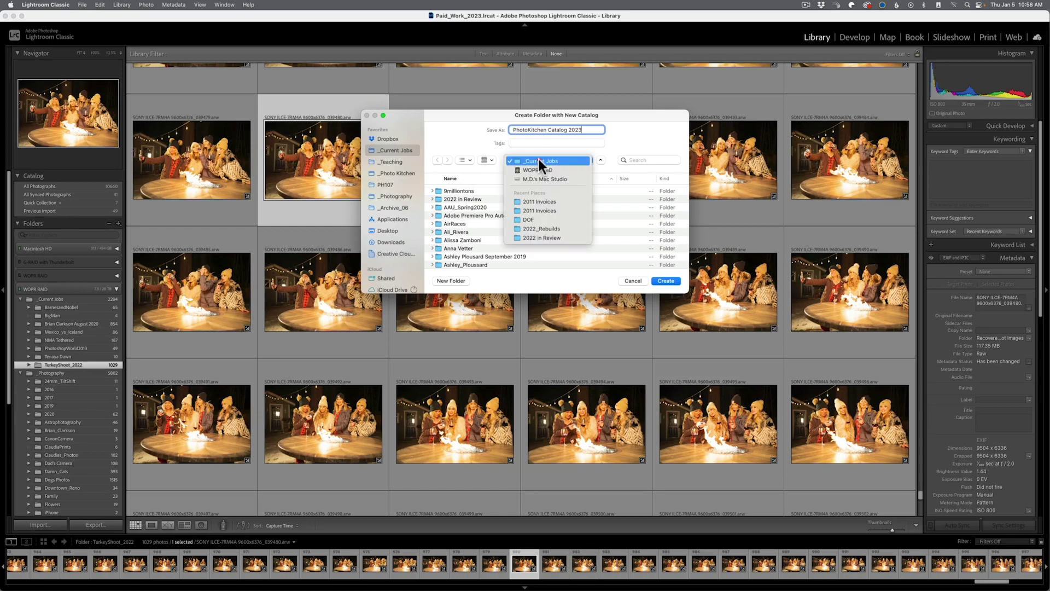
click(539, 158)
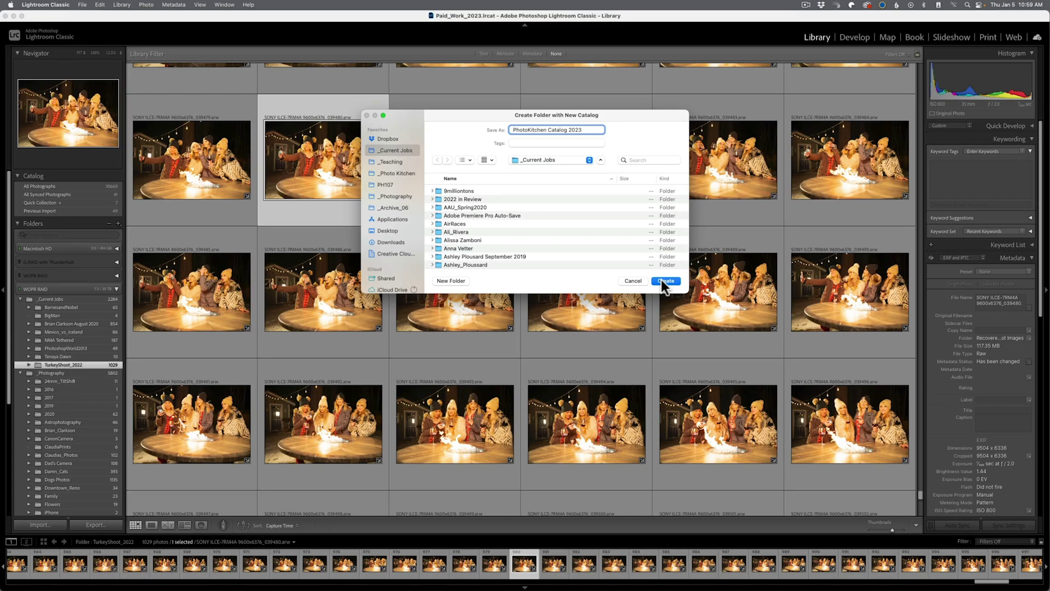
click(661, 281)
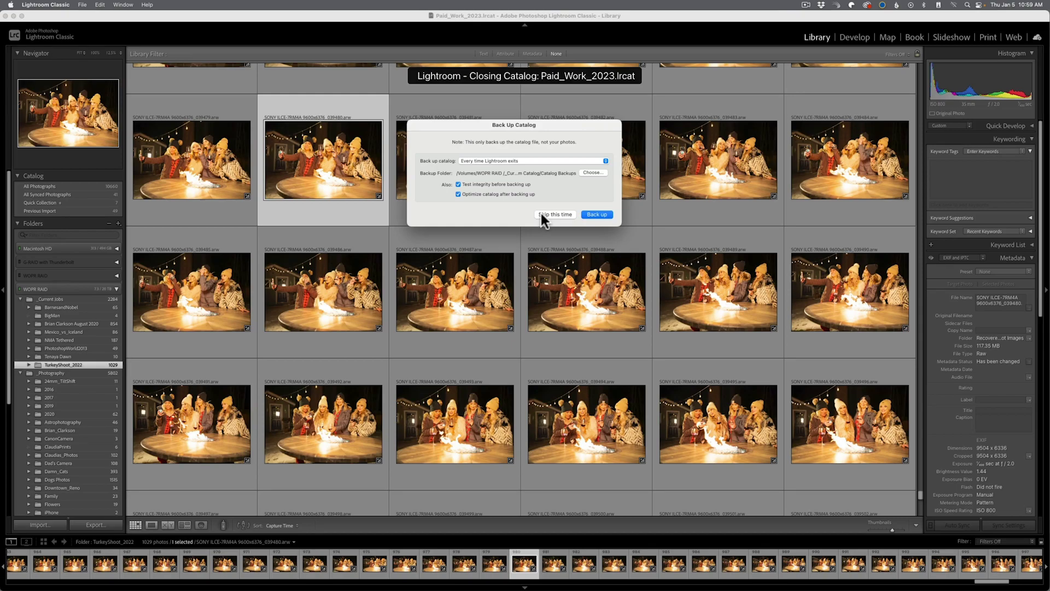
- Skip backing up the old catalog so the empty PhotoKitchen Catalog 2023 opens
click(555, 214)
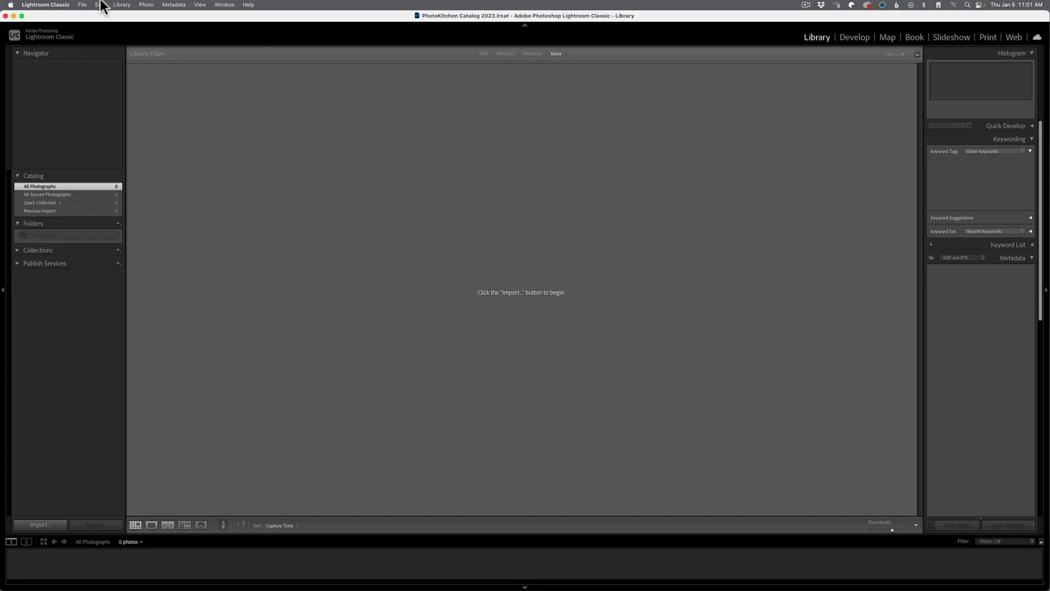
click(83, 5)
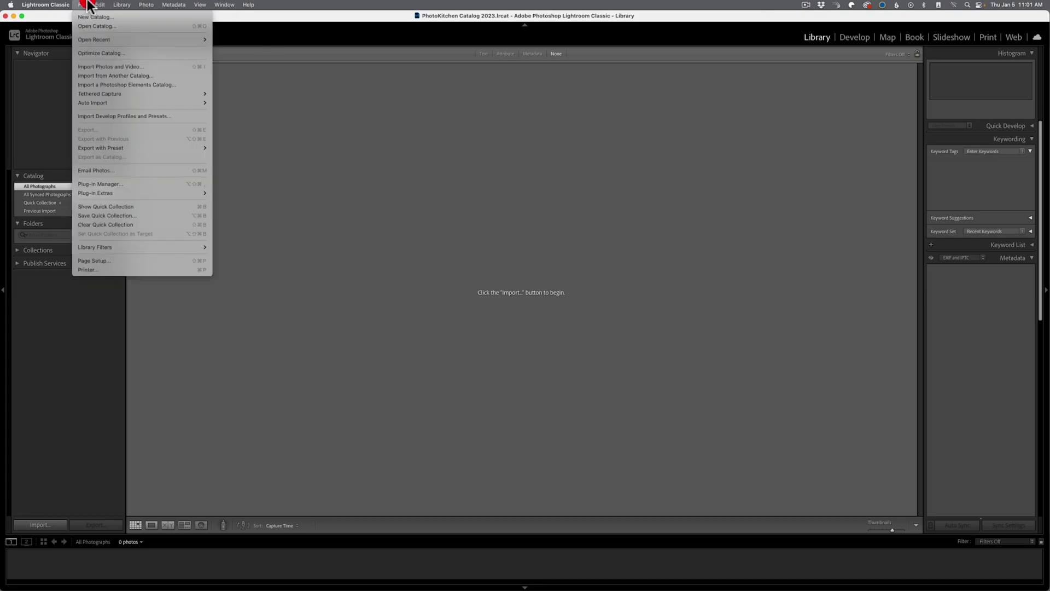
click(104, 66)
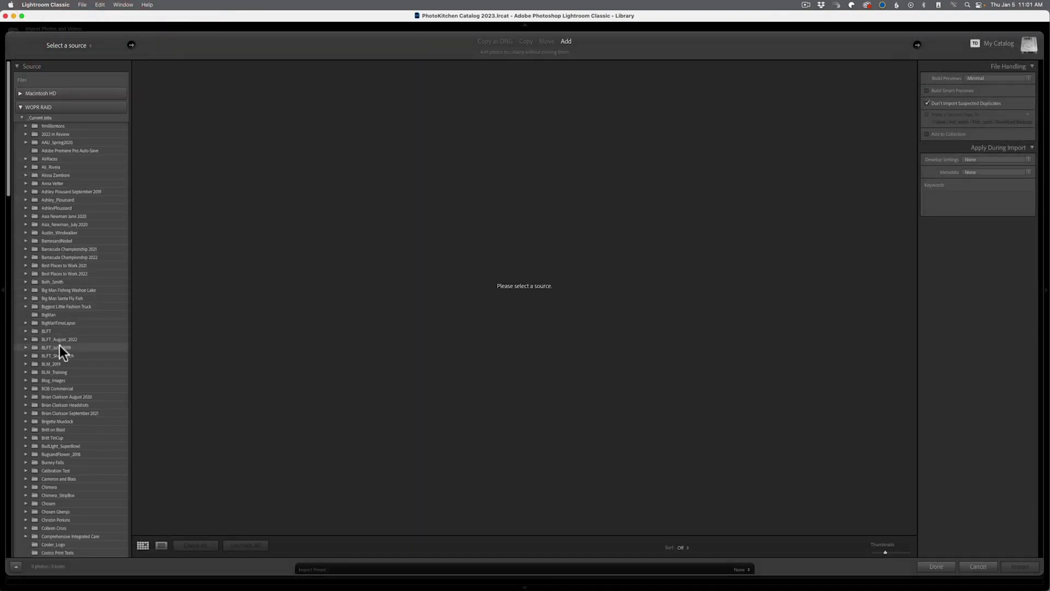
scroll(59, 402, down, 3)
scroll(59, 400, down, 8)
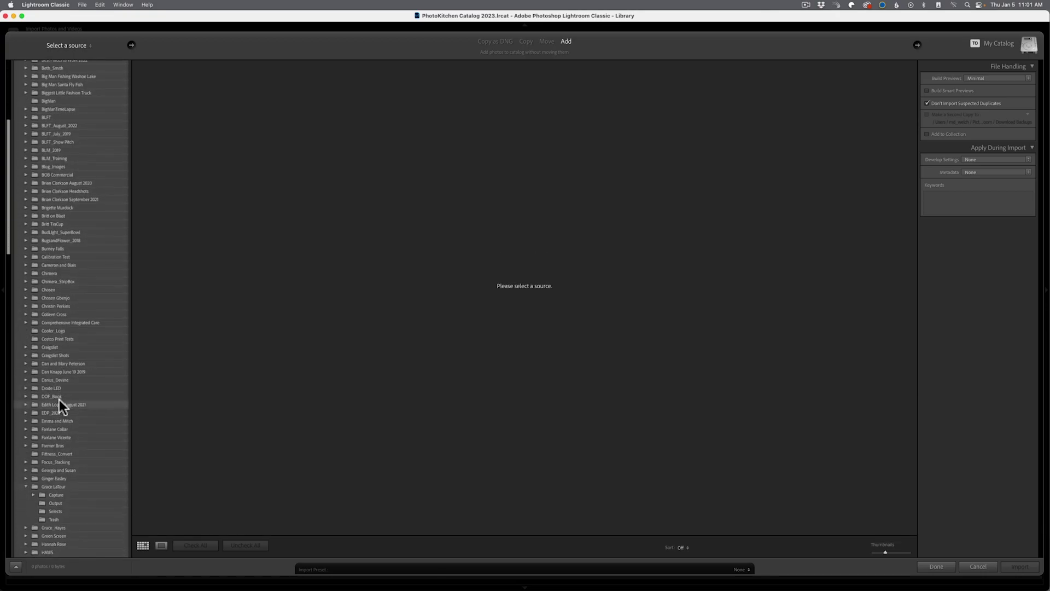
scroll(59, 399, down, 3)
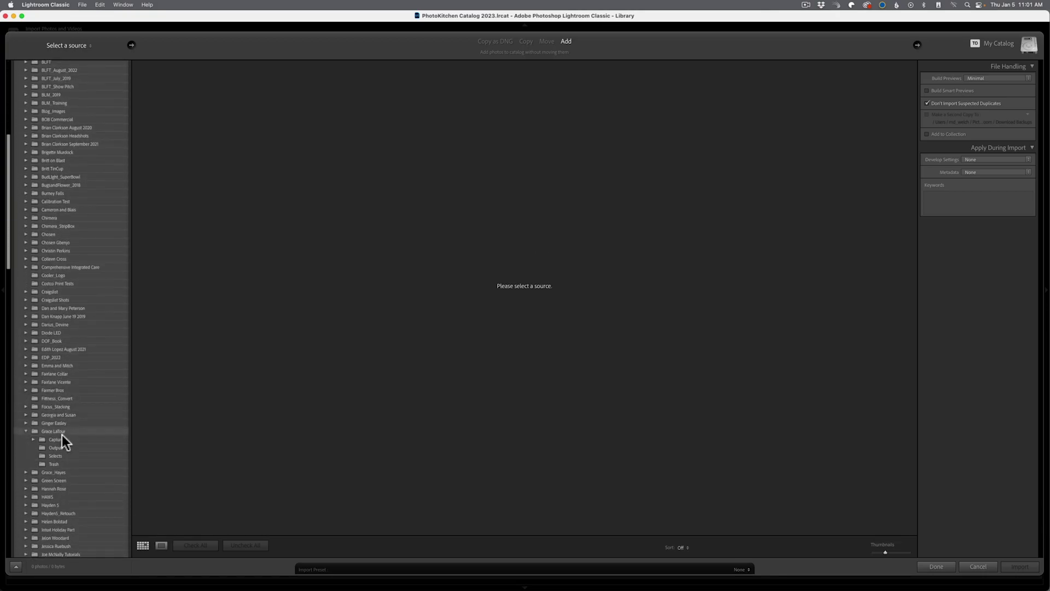
click(61, 431)
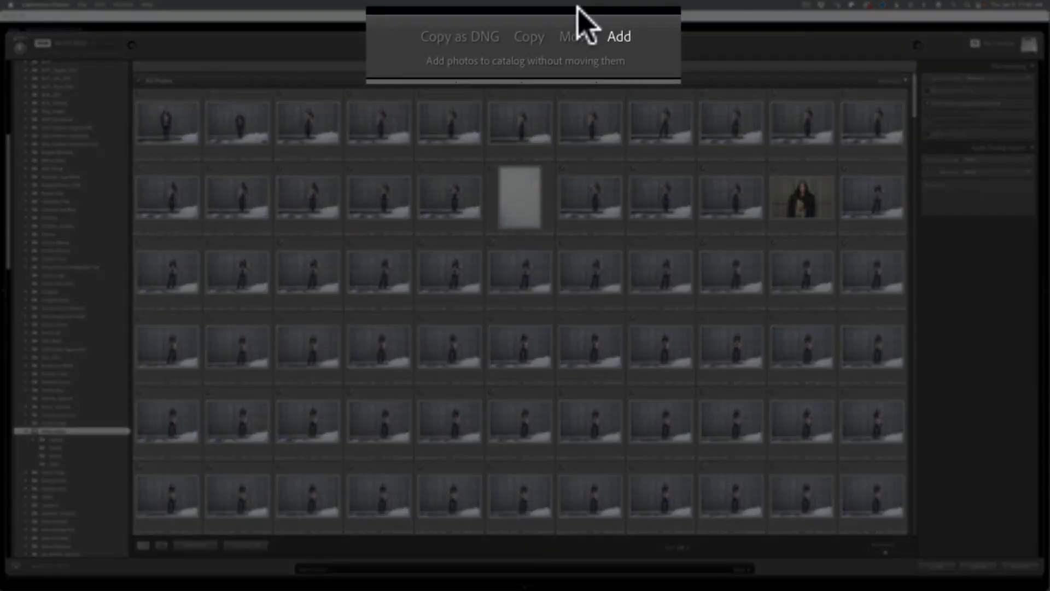
- Switch the import mode from Move to Copy and show the Destination panel settings
click(576, 35)
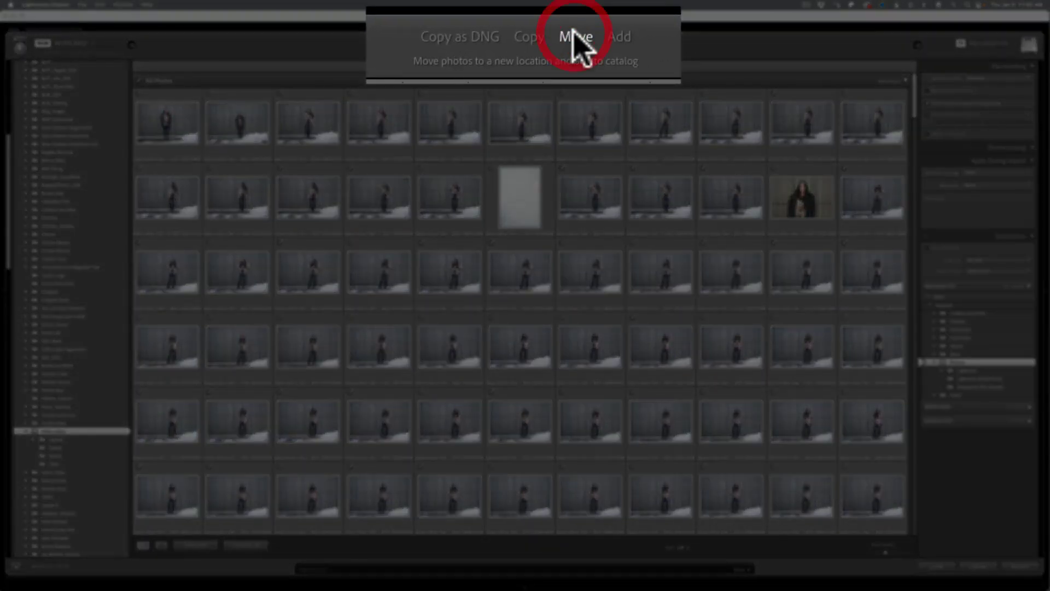
click(532, 33)
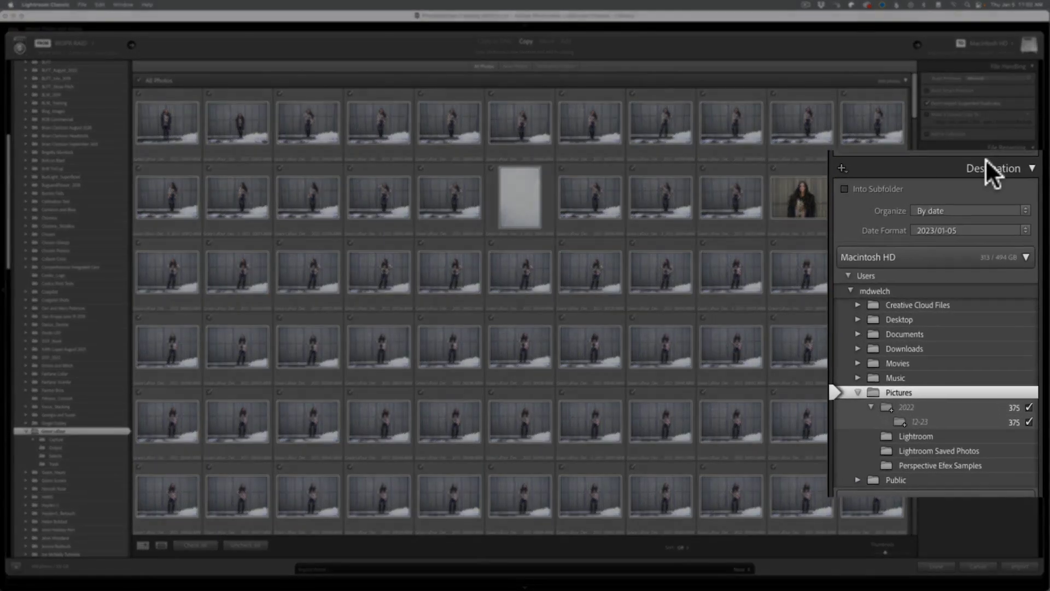
click(976, 134)
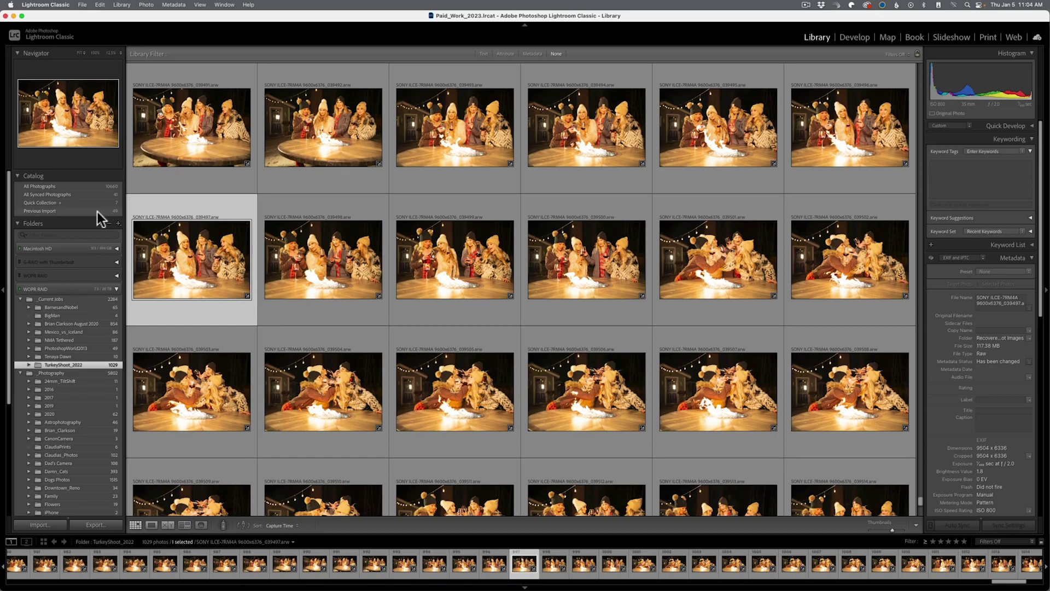
- Collapse one WOPR RAID tree and expand the other to reveal the _Current_Jobs subfolders
click(114, 286)
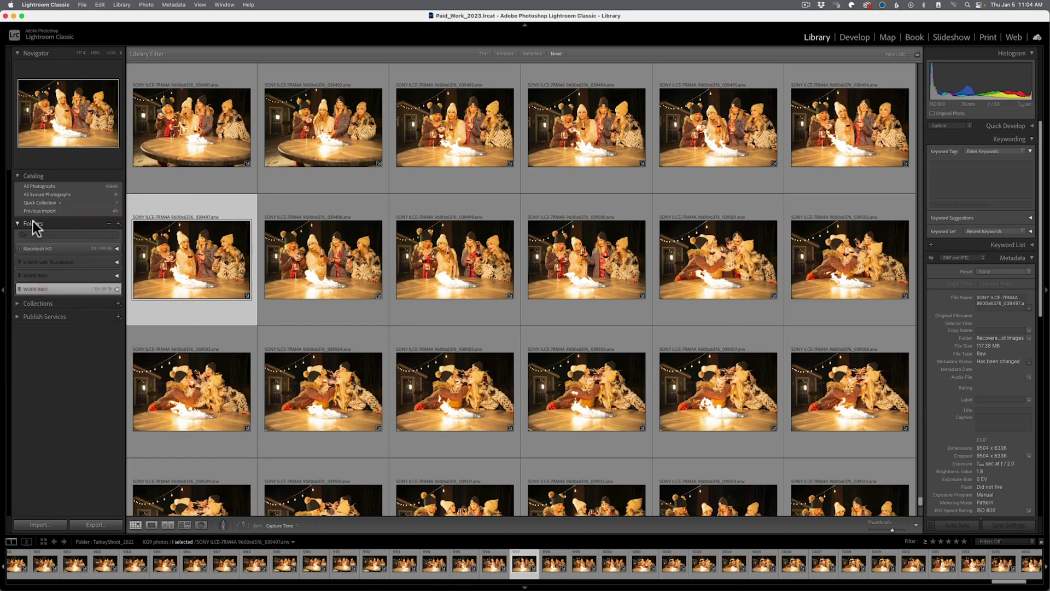
click(826, 37)
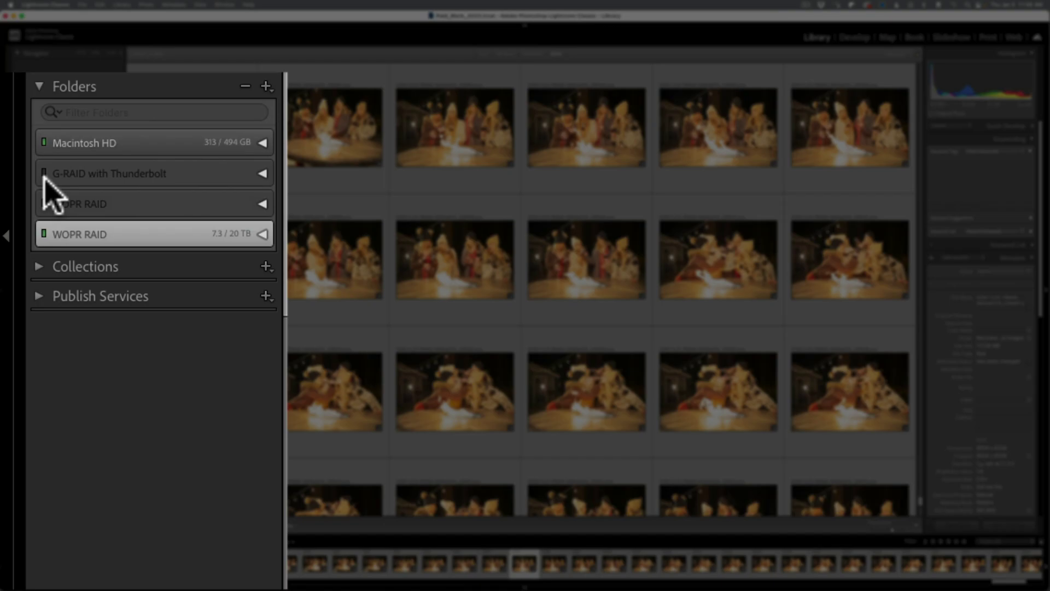
click(263, 203)
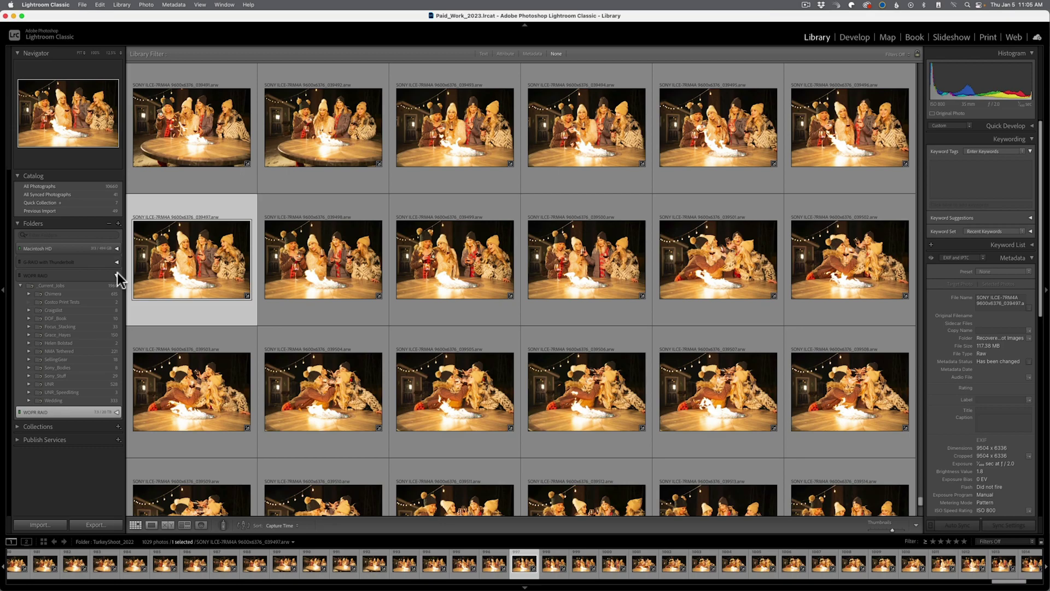
- Show the NMA Tethered folder's 221 photos and choose Find Missing Folder for it
click(91, 351)
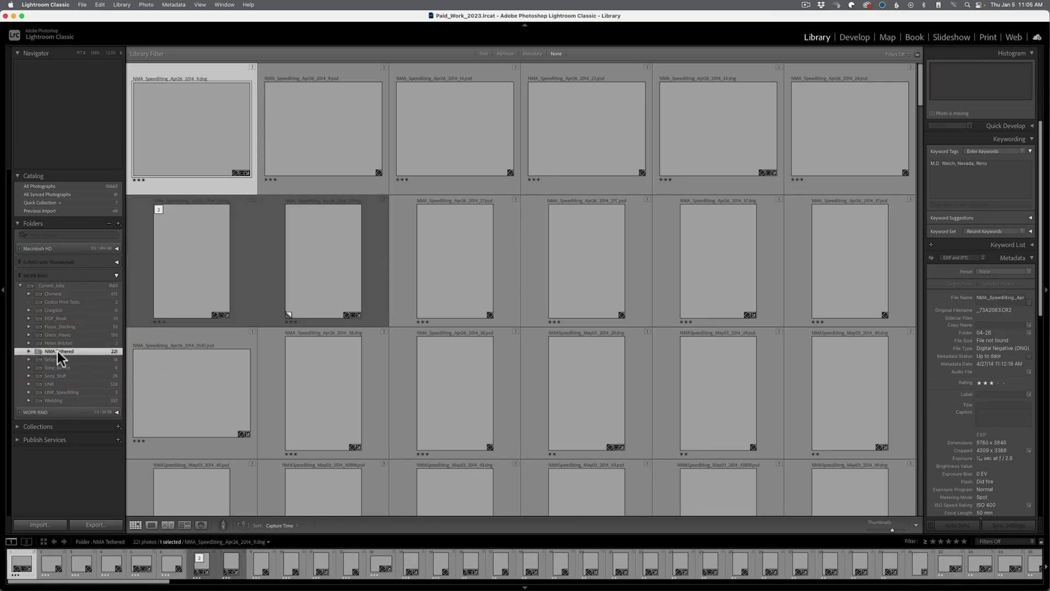
right_click(58, 351)
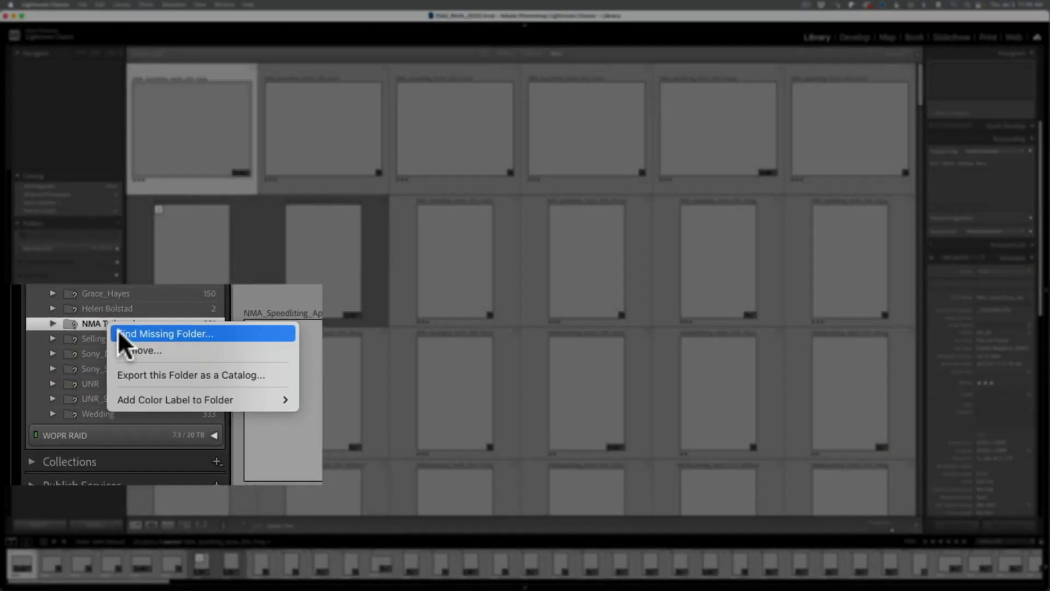
click(65, 356)
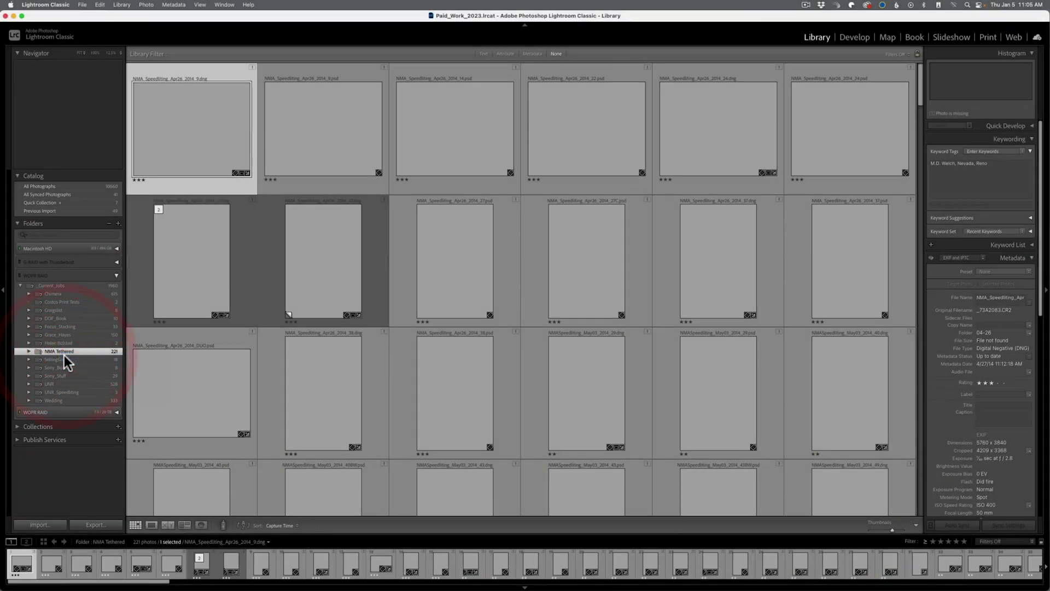
- Select the NMA Tethered folder inside _Current Jobs as the missing folder's location
scroll(480, 201, down, 5)
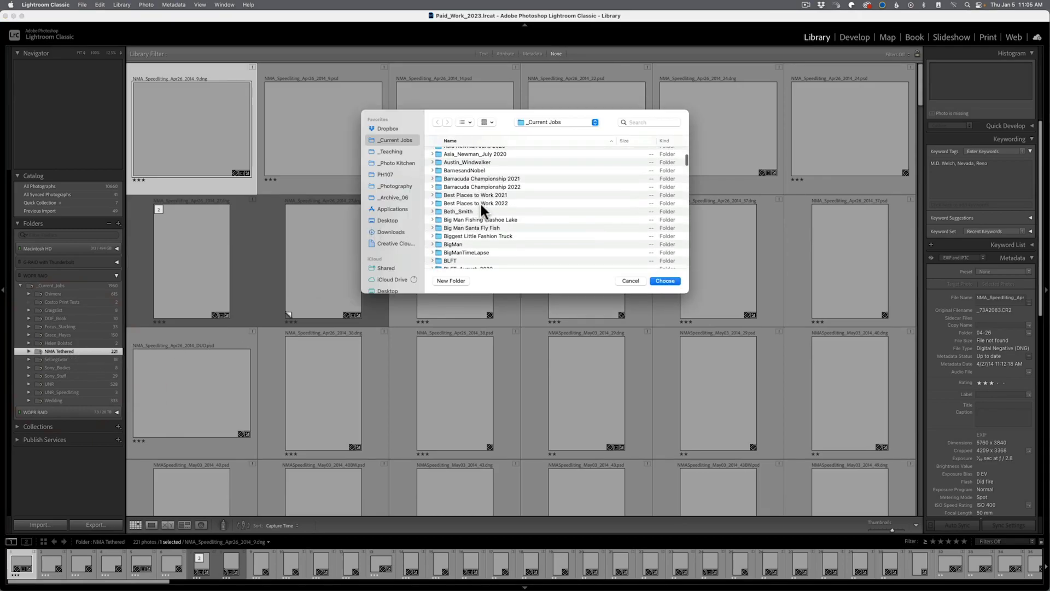
scroll(480, 202, down, 8)
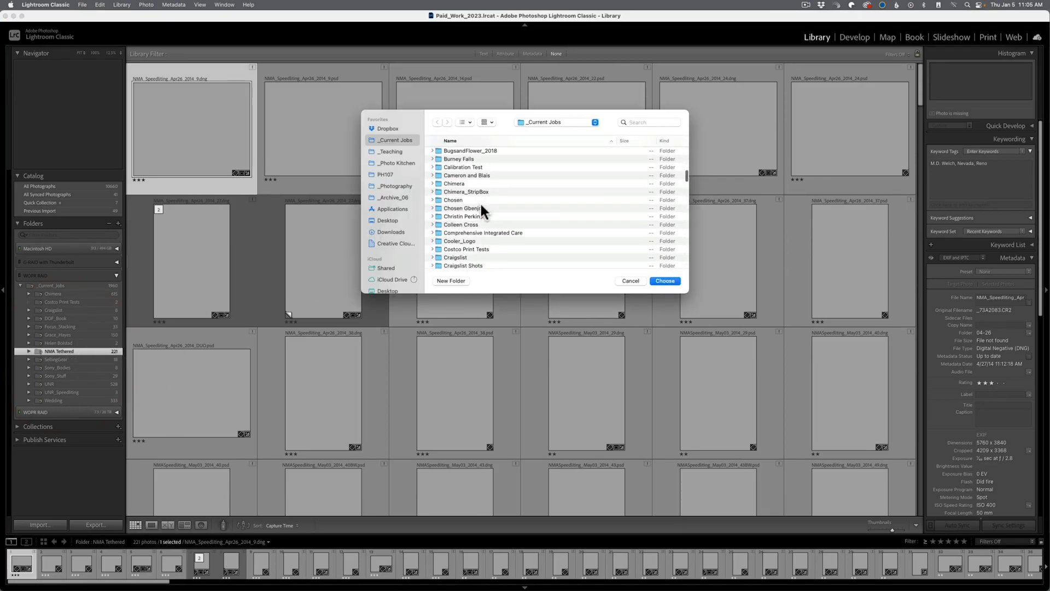
scroll(481, 205, down, 10)
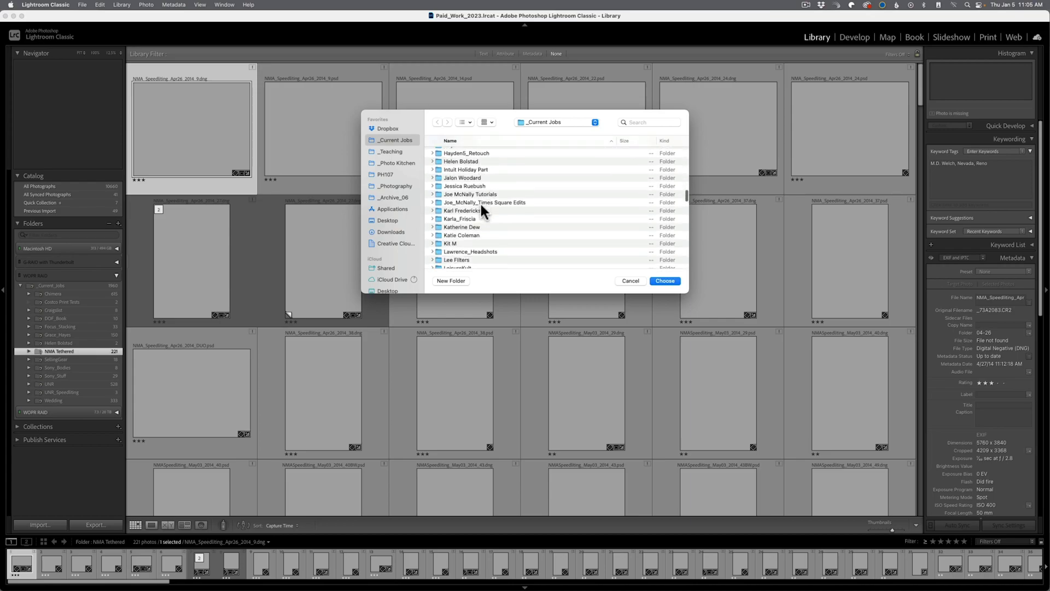
scroll(481, 205, down, 10)
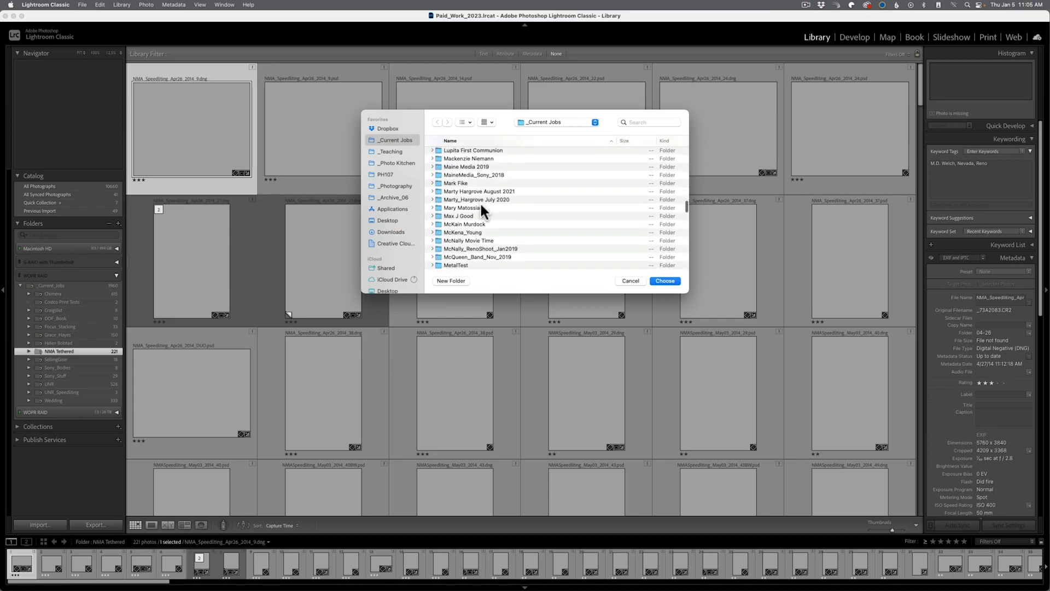
scroll(481, 204, down, 5)
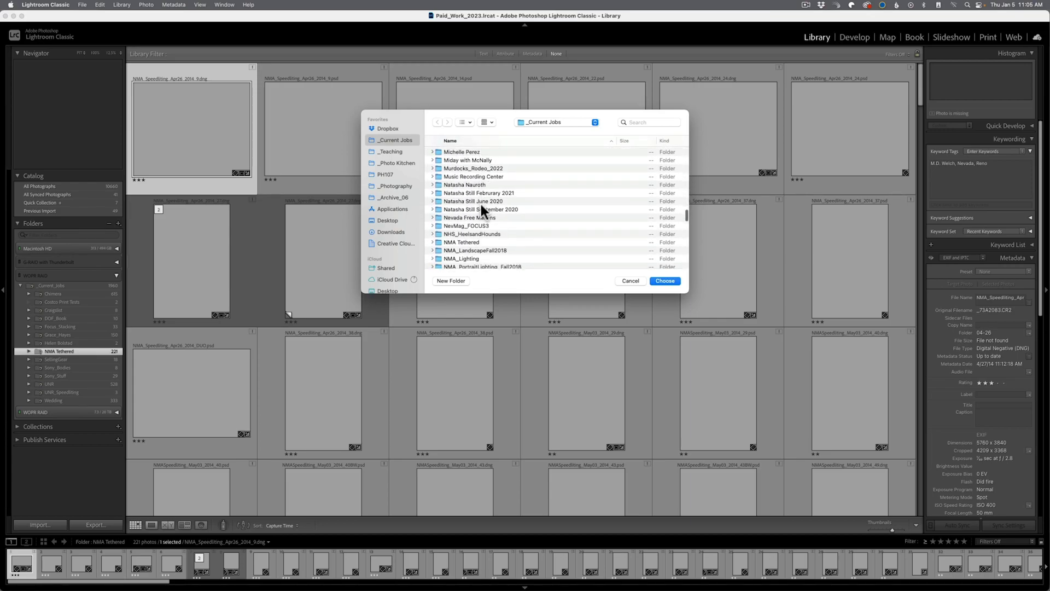
scroll(481, 205, down, 2)
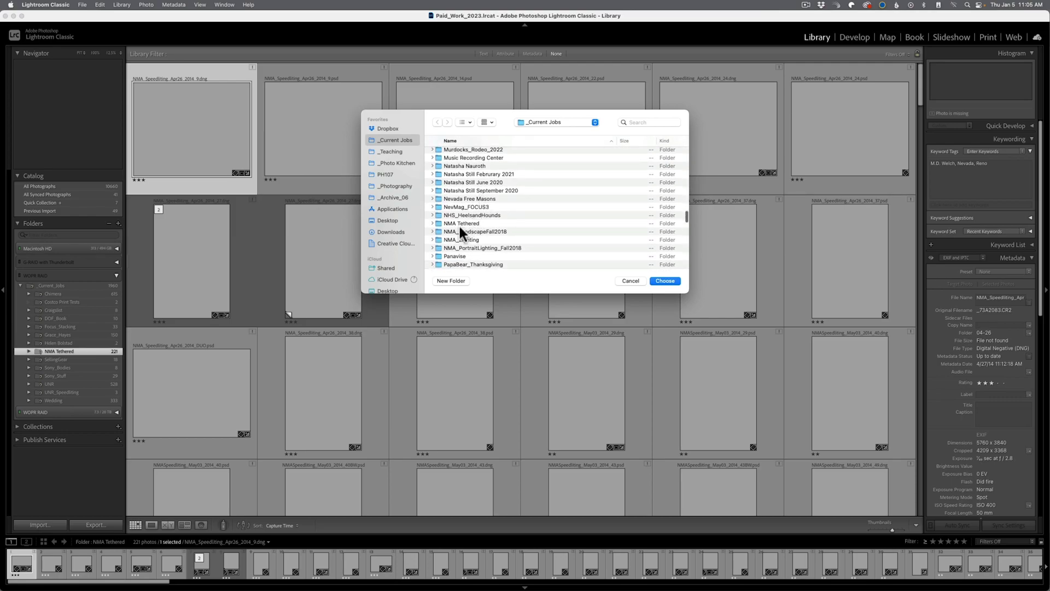
click(462, 223)
click(664, 281)
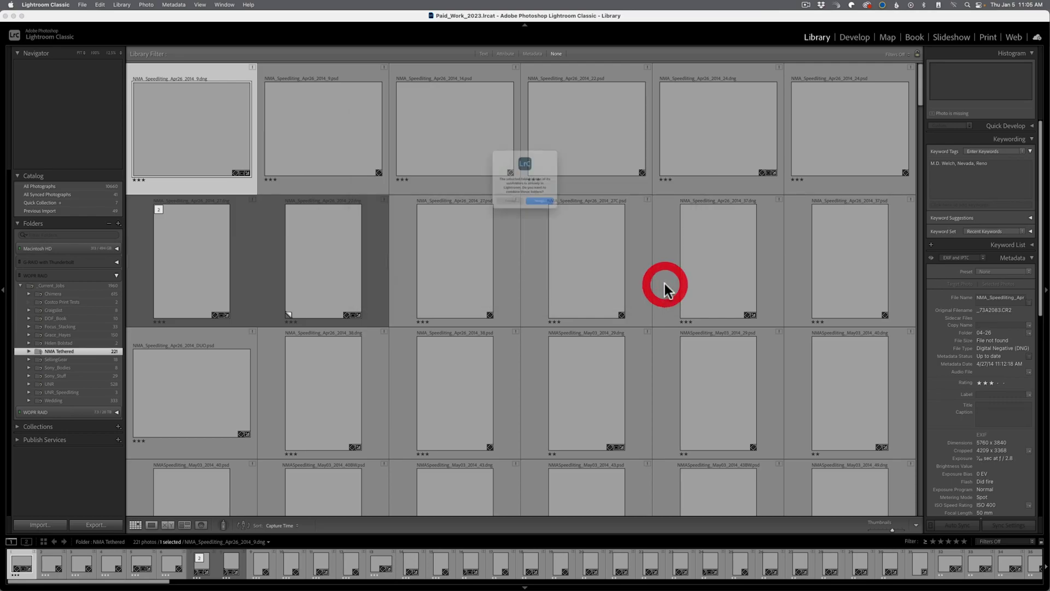
- Accept combining the found folder, then scroll to check the 222 relinked previews
click(550, 214)
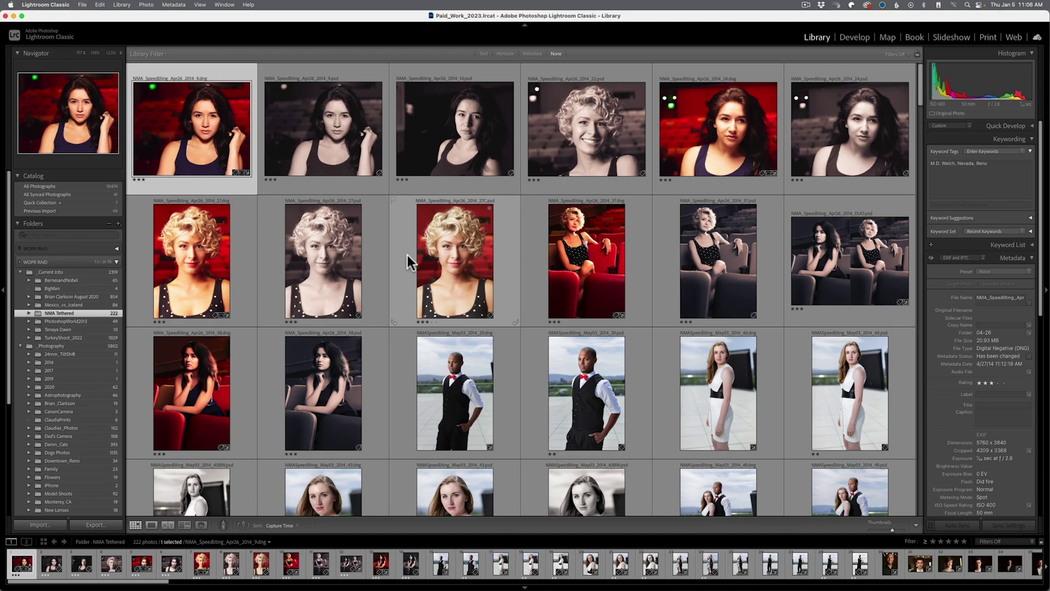
scroll(408, 255, down, 2)
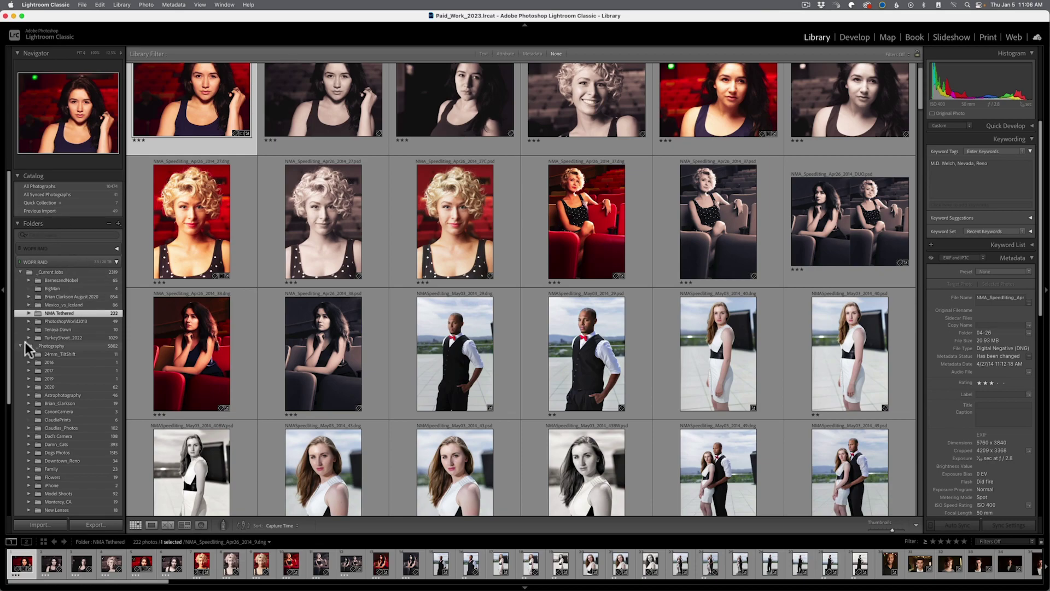
- Browse TurkeyShoot_2022, Tenaya Dawn and PhotoshopWorld2013, ending on the San_Francisco folder's photos
click(50, 340)
click(51, 330)
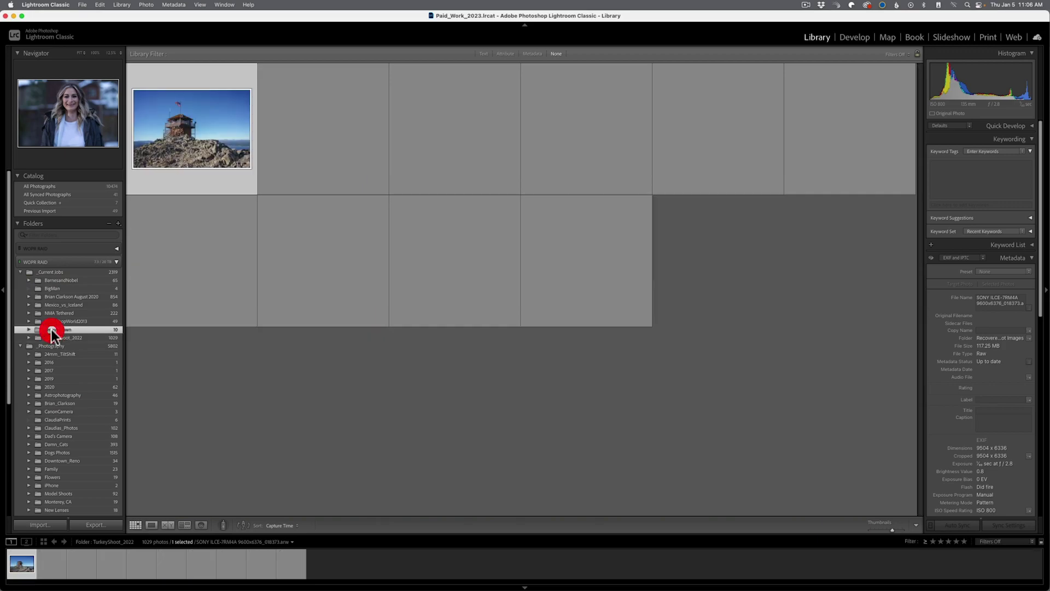
click(54, 322)
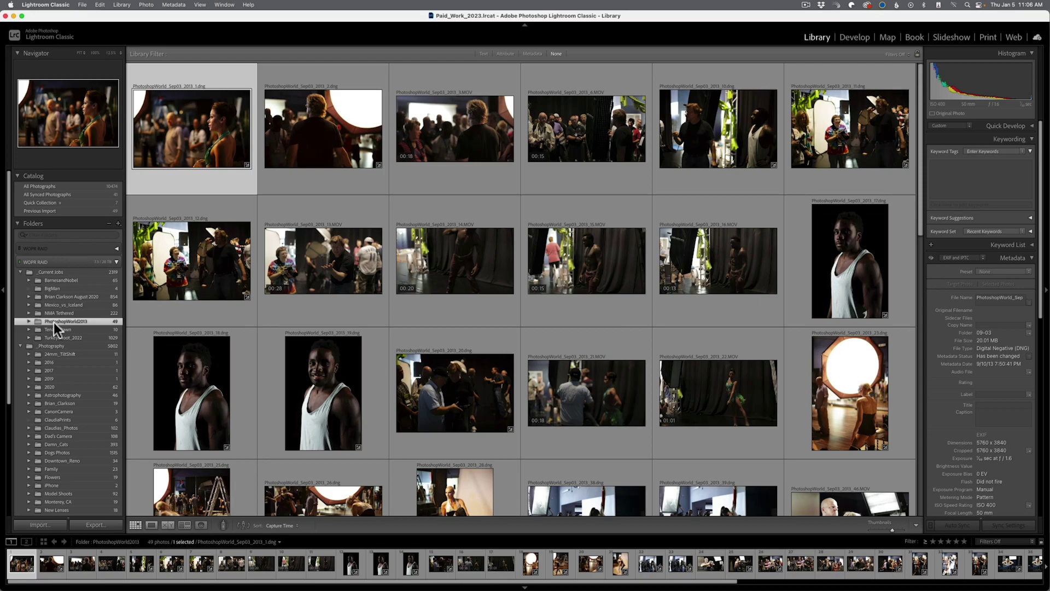
scroll(54, 323, down, 5)
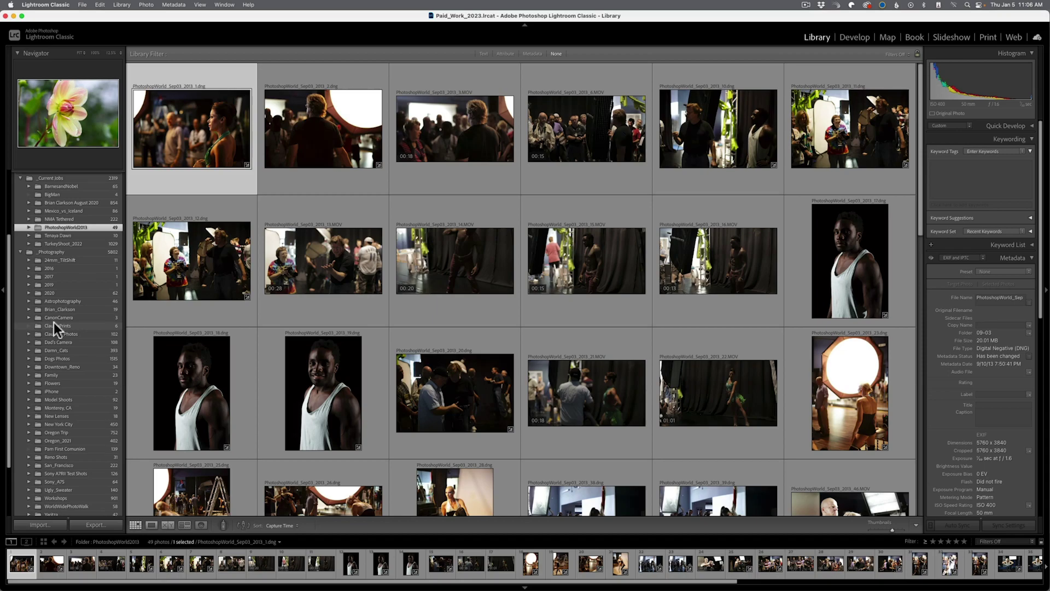
scroll(54, 322, down, 3)
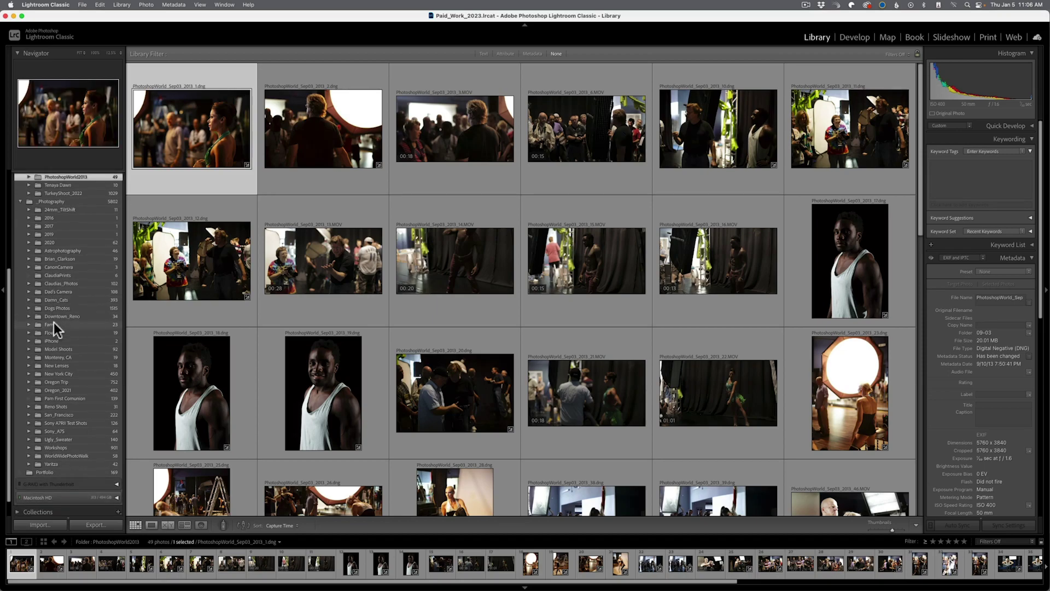
click(81, 414)
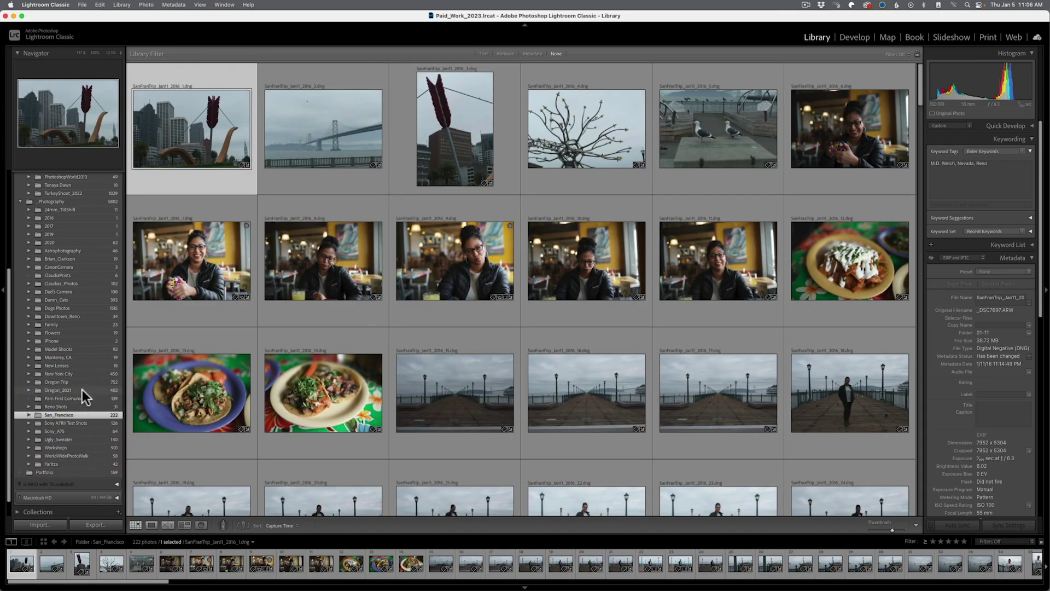
- Add Oregon_2021 alongside San_Francisco, filter to 5-star photos, and deselect everything
super+click(82, 390)
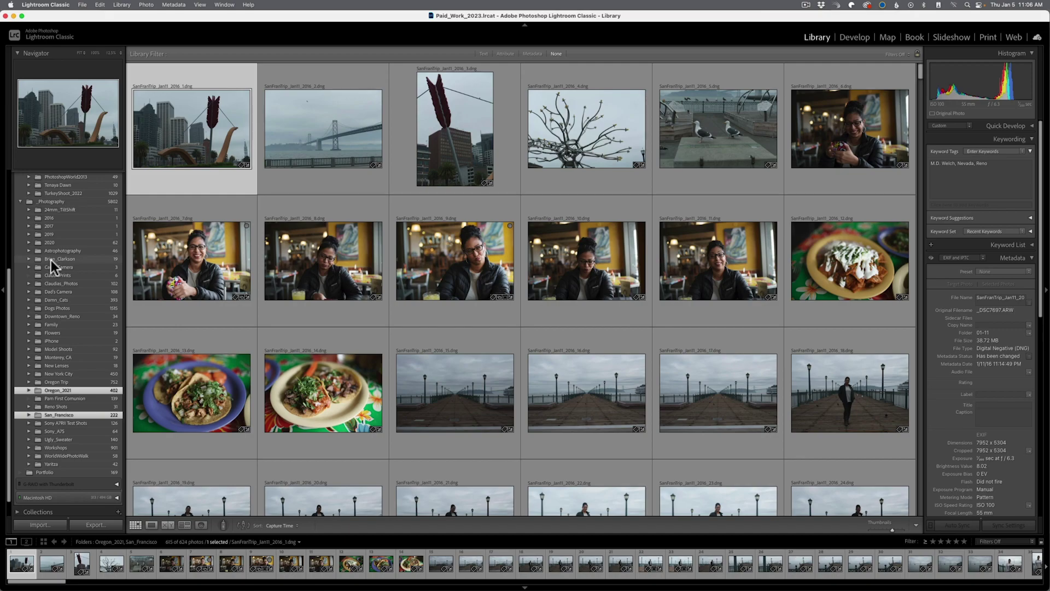
click(511, 53)
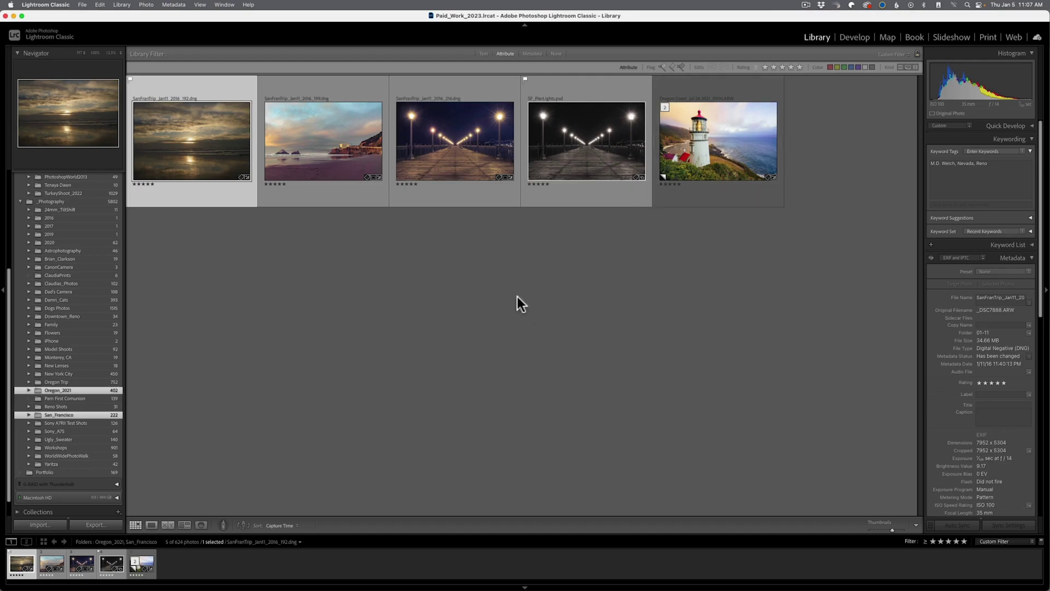
click(433, 301)
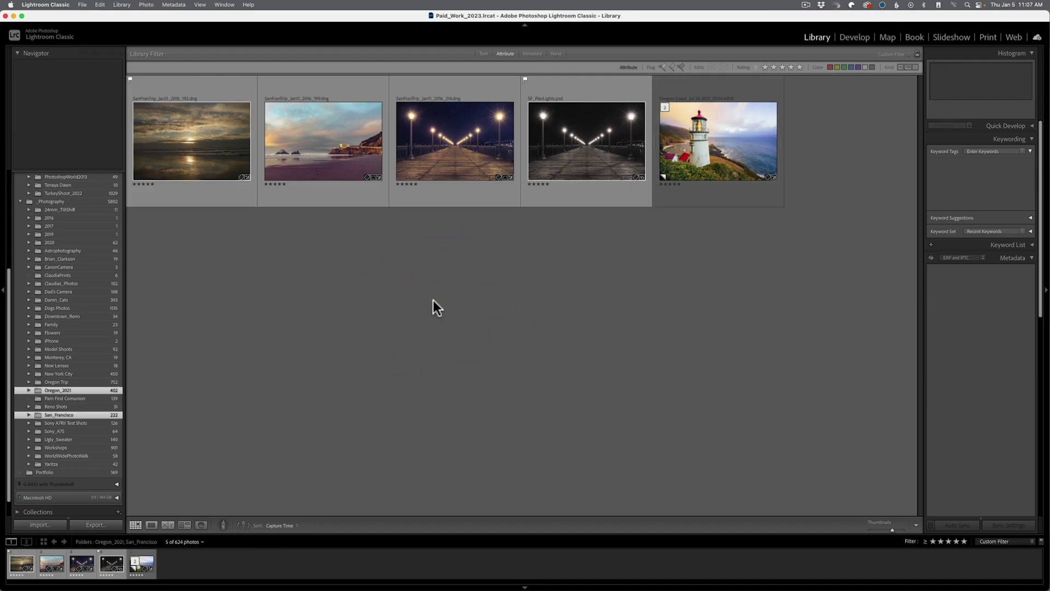
- Open the night pier photo in Develop, preview its Black & White history steps, then return to the latest Exposure step
double_click(484, 145)
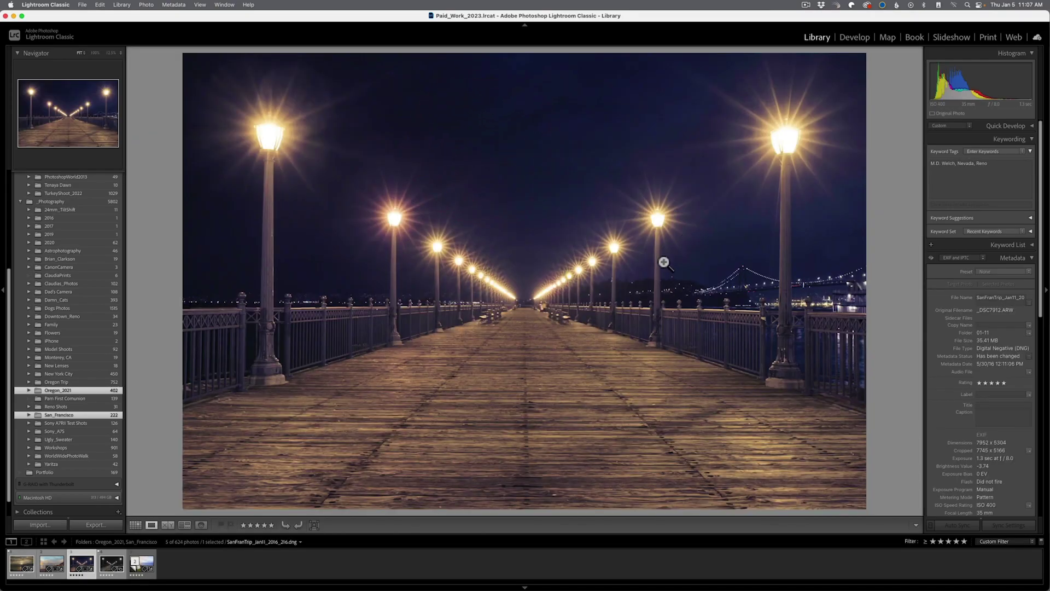
click(853, 38)
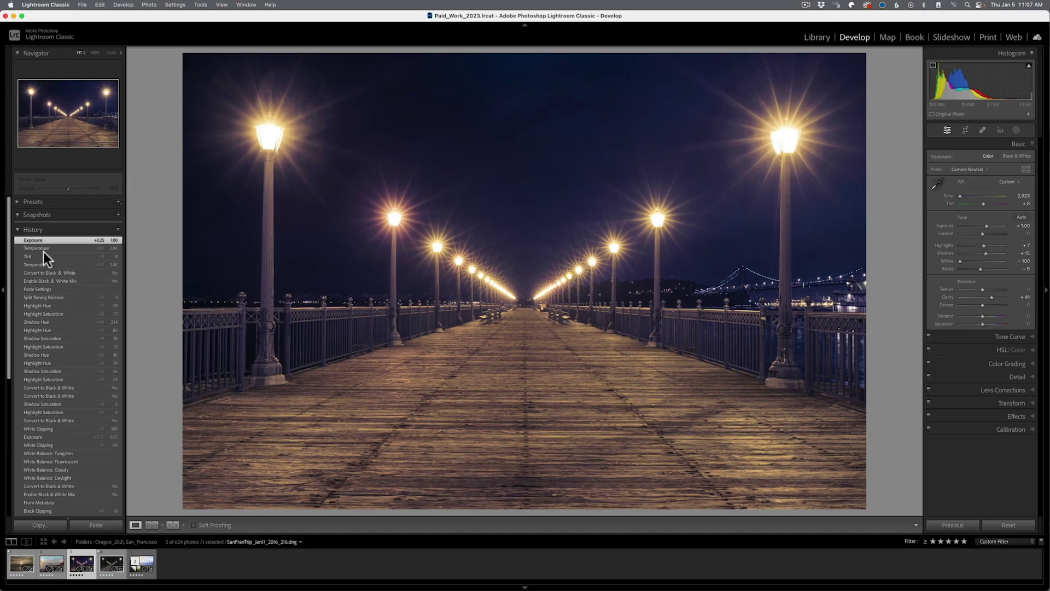
scroll(56, 301, down, 5)
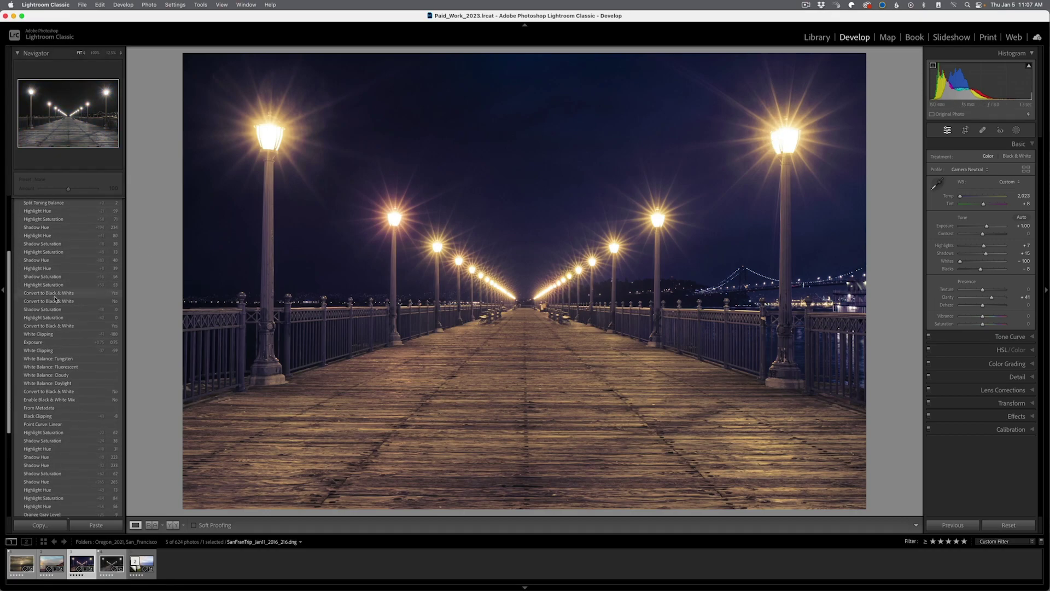
scroll(55, 299, down, 4)
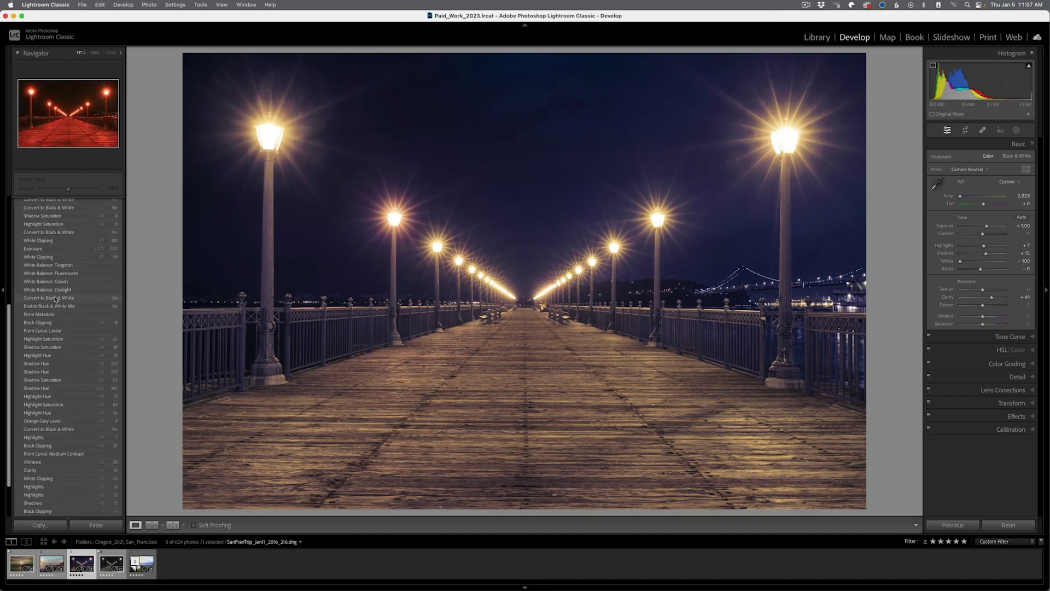
scroll(55, 299, down, 1)
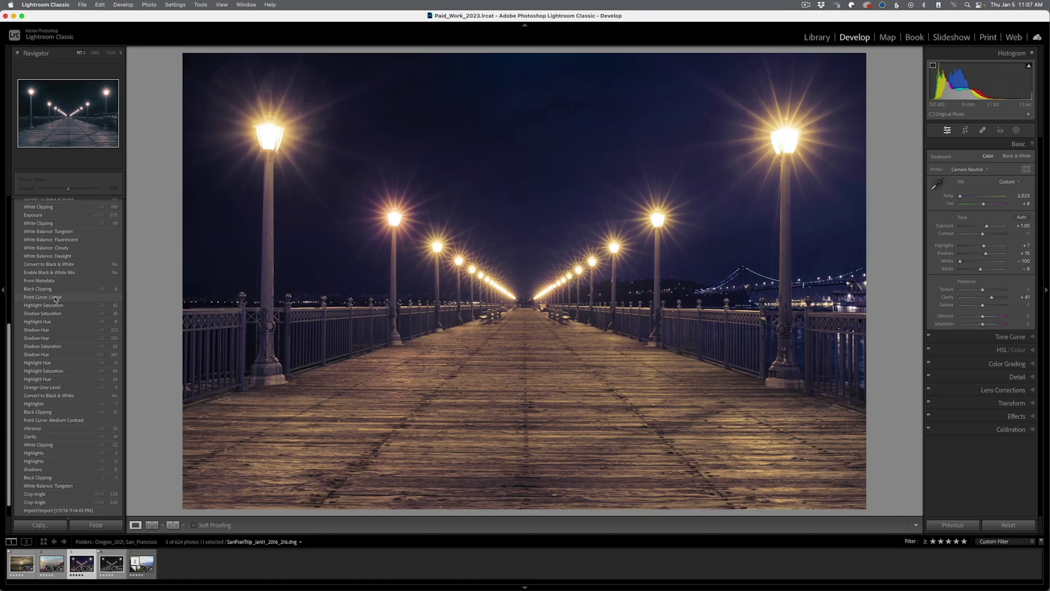
scroll(54, 299, up, 10)
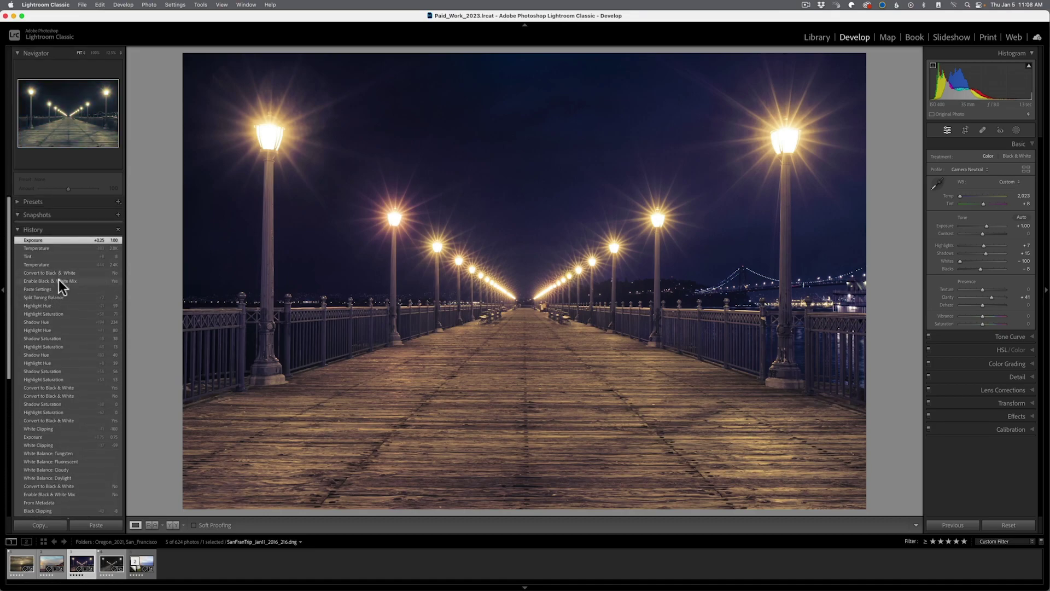
click(59, 273)
click(58, 280)
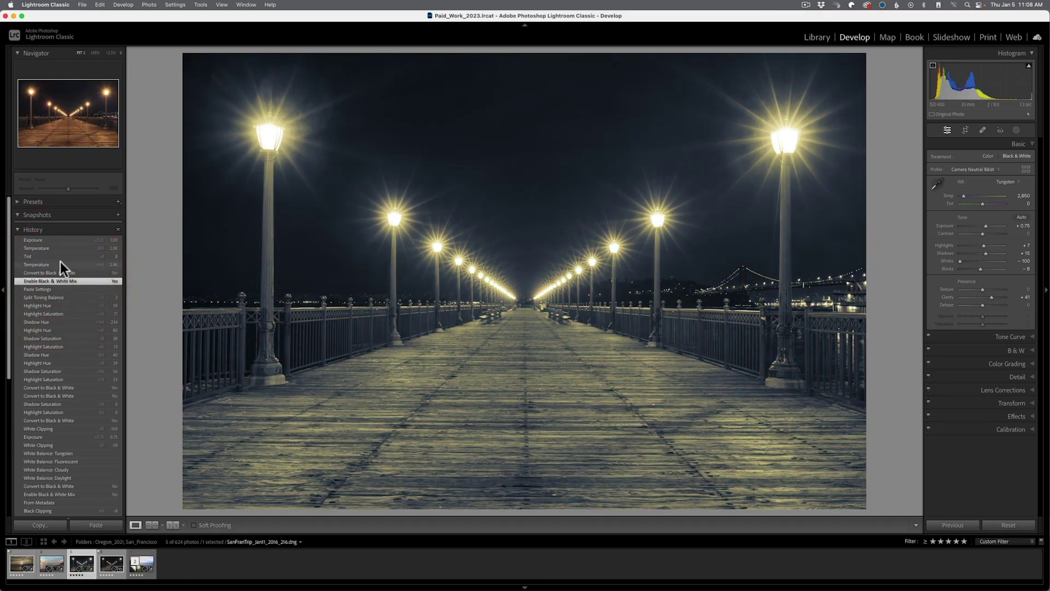
click(61, 242)
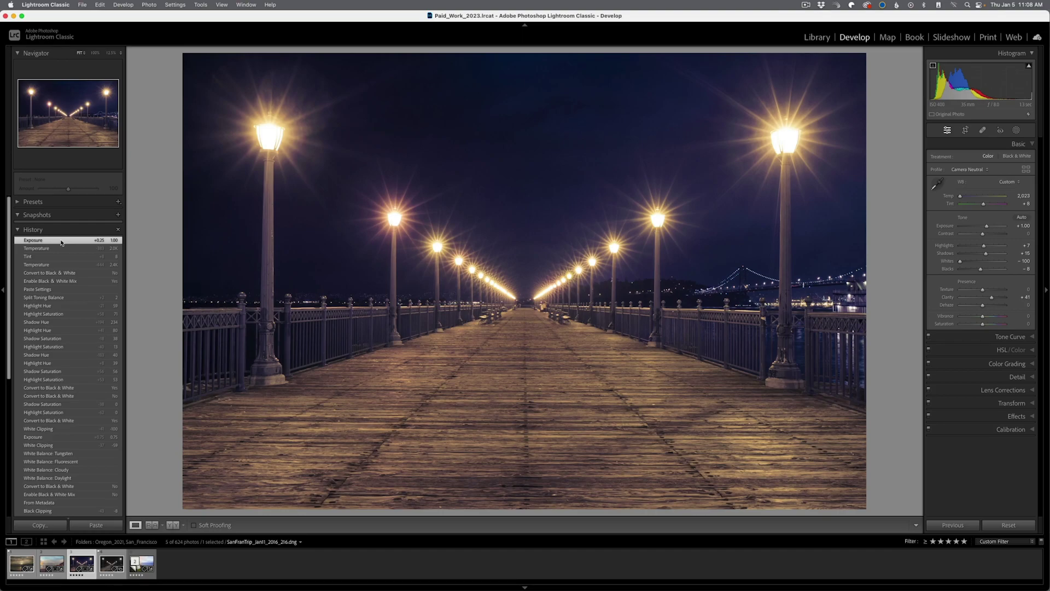
click(82, 5)
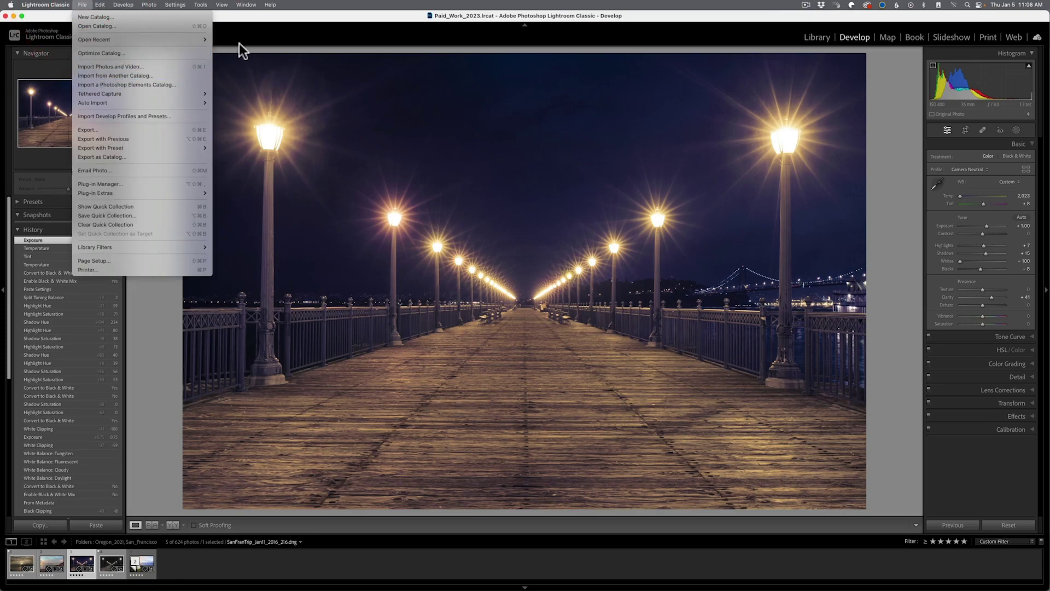
click(267, 20)
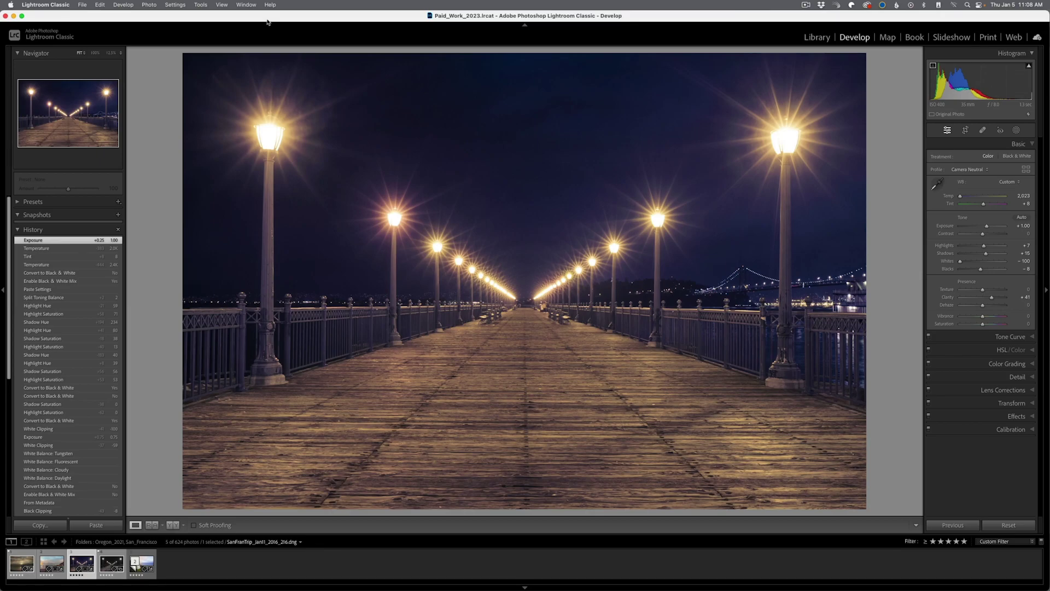
- Return to the Library grid and open Catalog Settings from the Lightroom Classic menu
key(g)
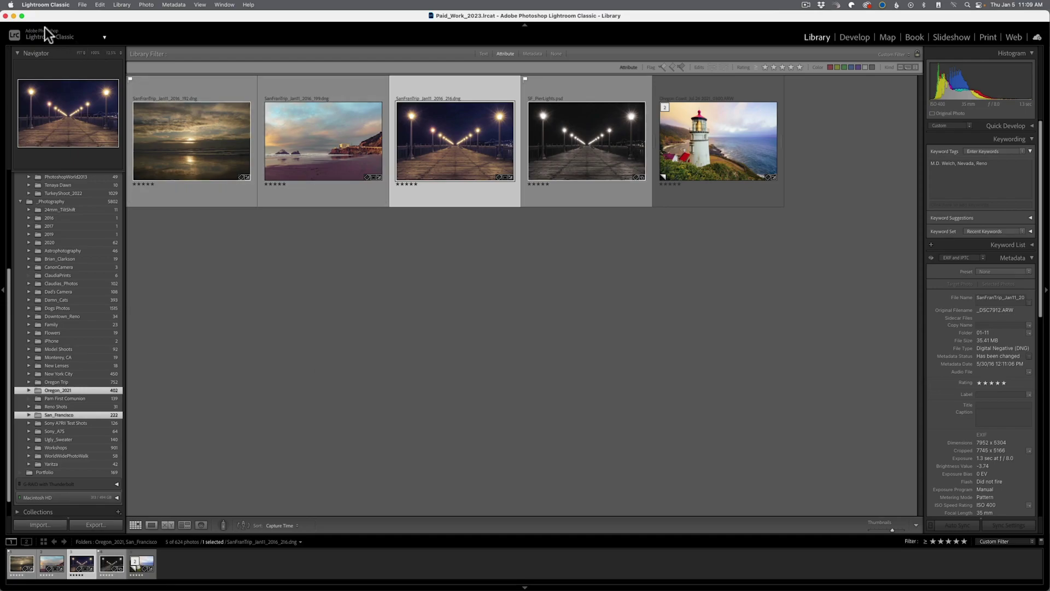
click(34, 3)
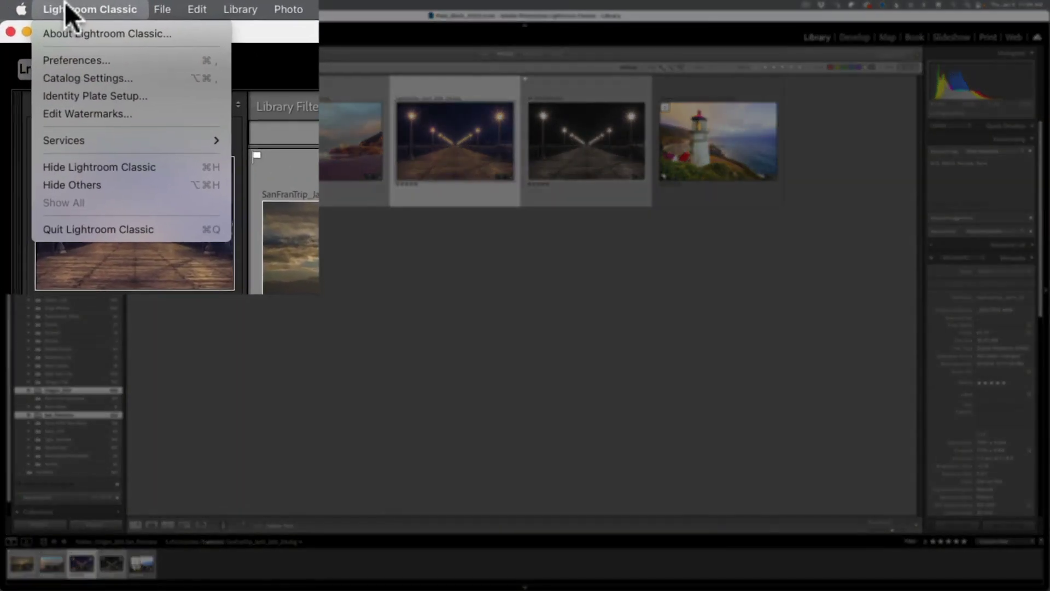
mouse_move(167, 8)
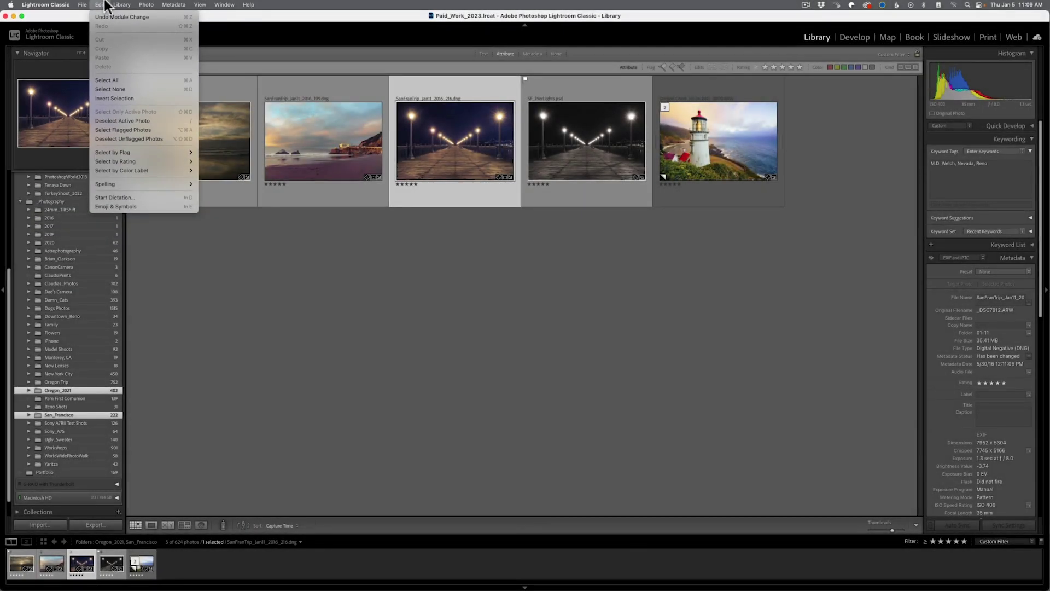
mouse_move(51, 6)
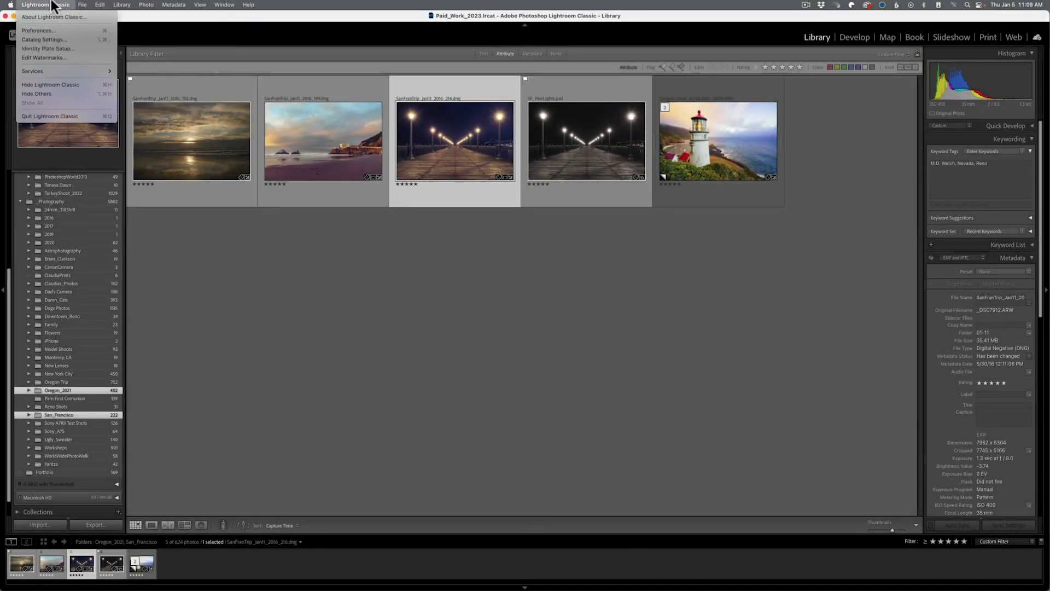
click(48, 37)
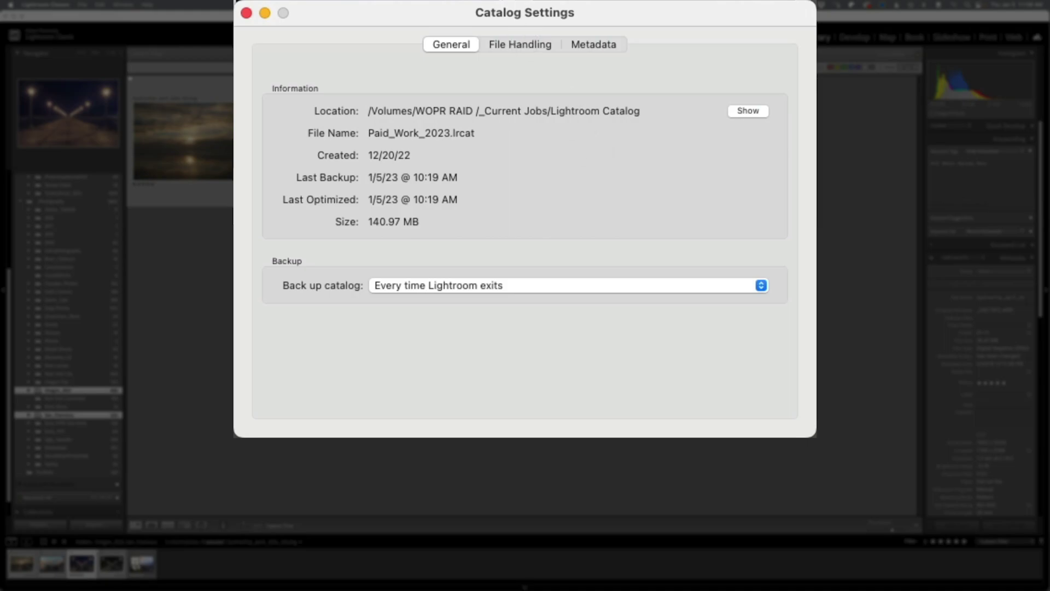
- Use the Location Show button on the General tab to reveal Paid_Work_2023.lrcat's folder in Finder
click(462, 46)
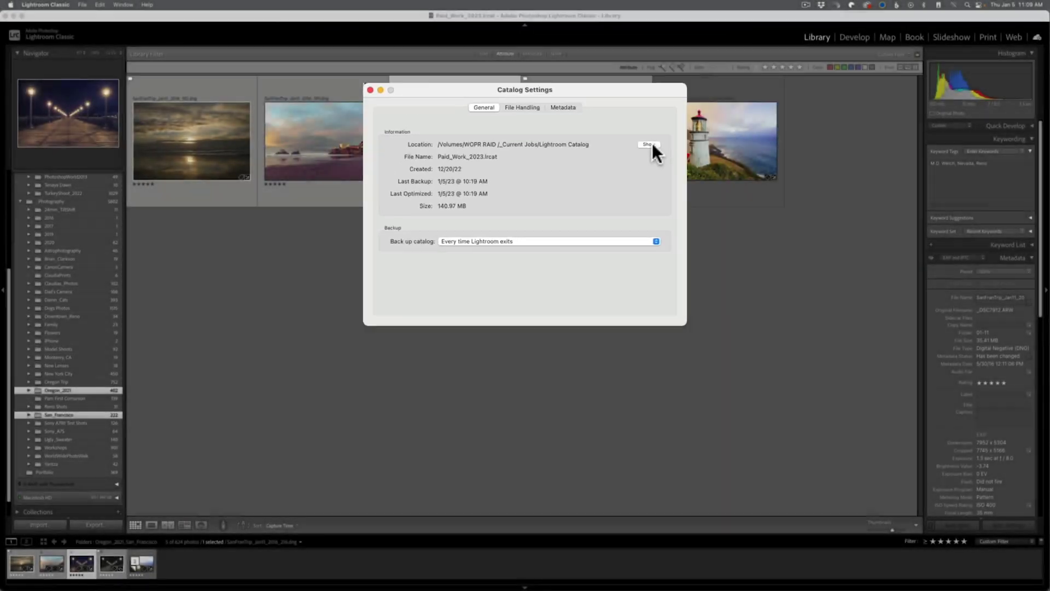
click(747, 111)
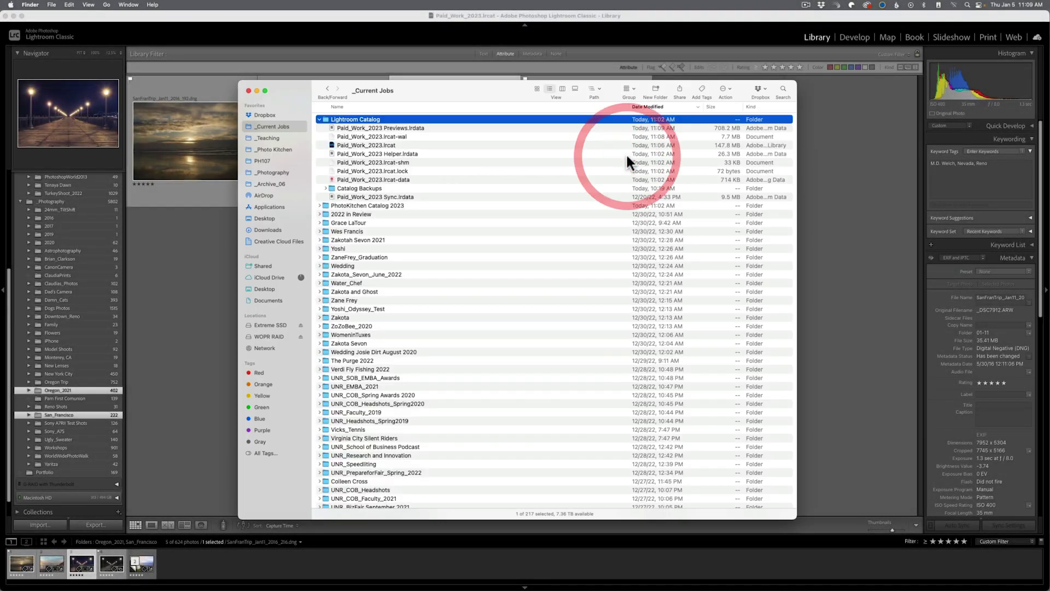
double_click(327, 118)
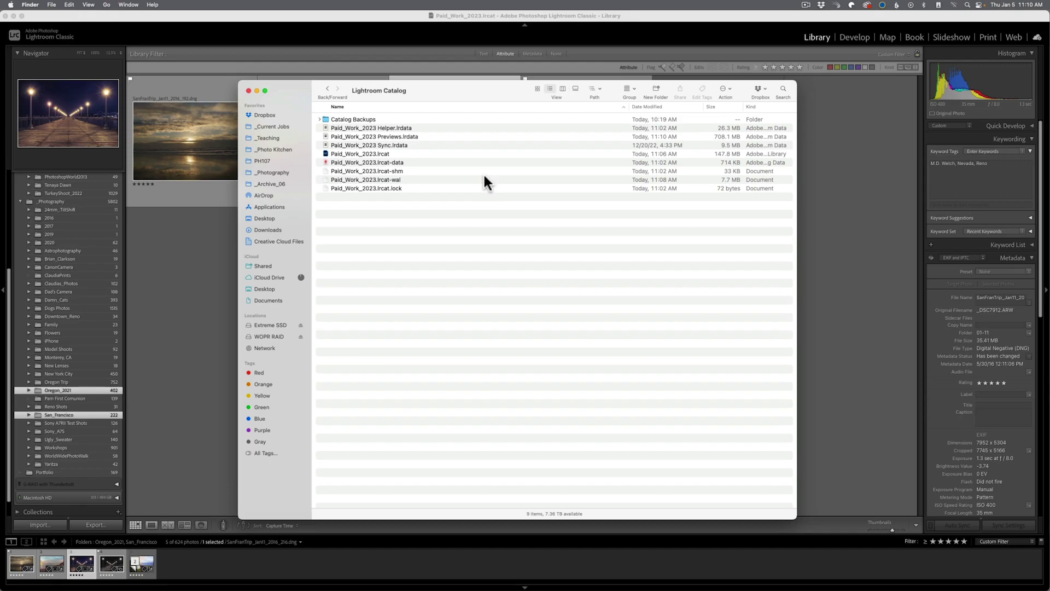
click(226, 244)
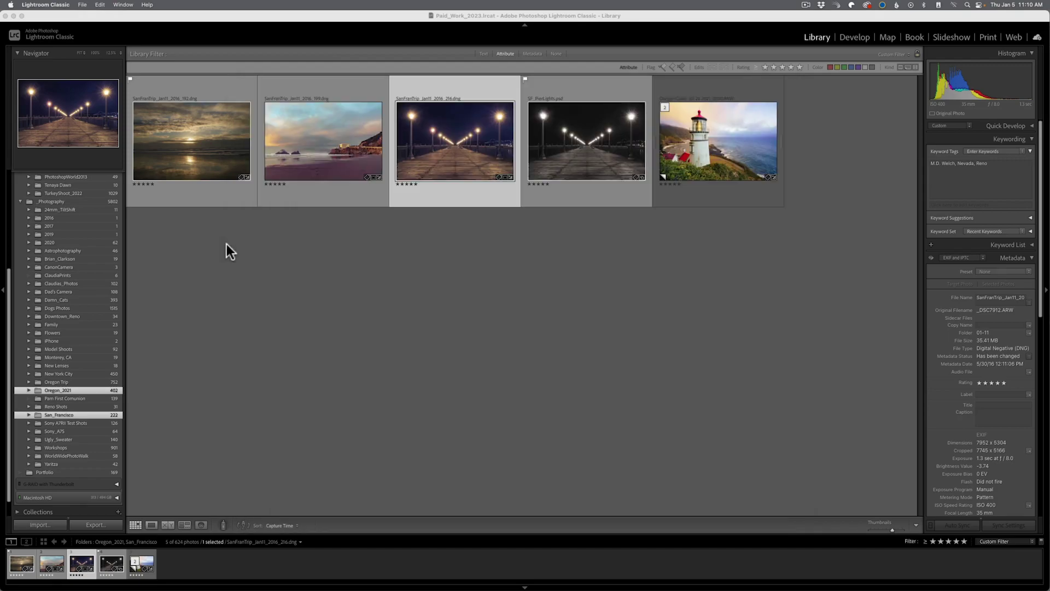
click(58, 5)
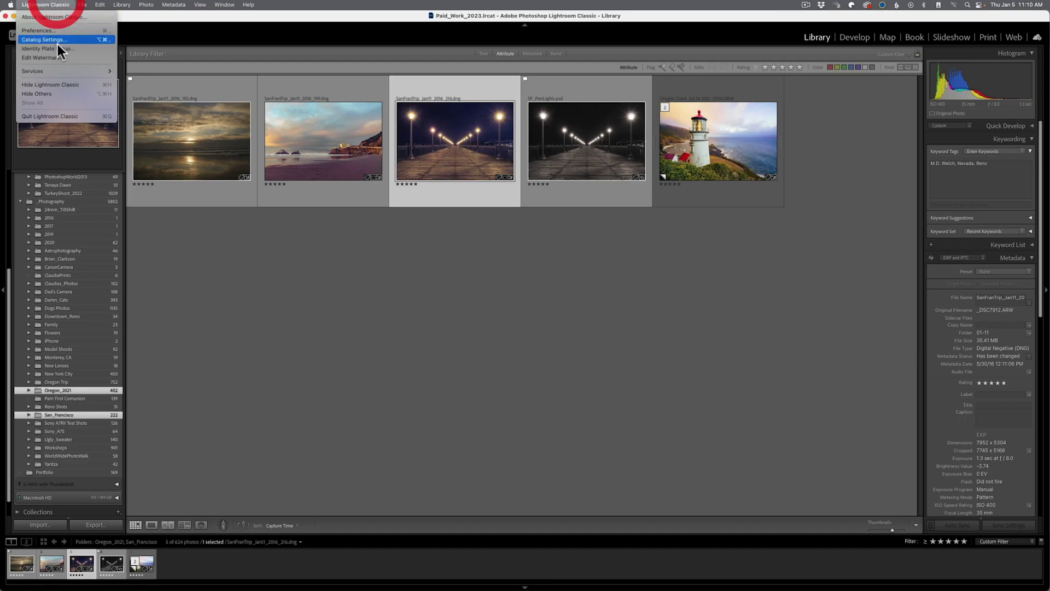
click(59, 42)
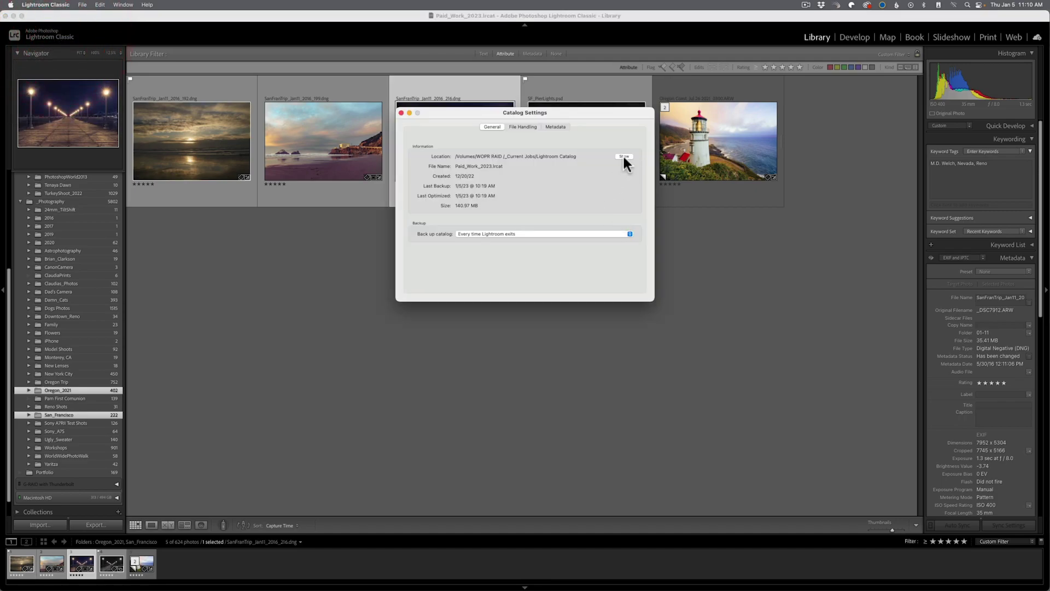
click(624, 156)
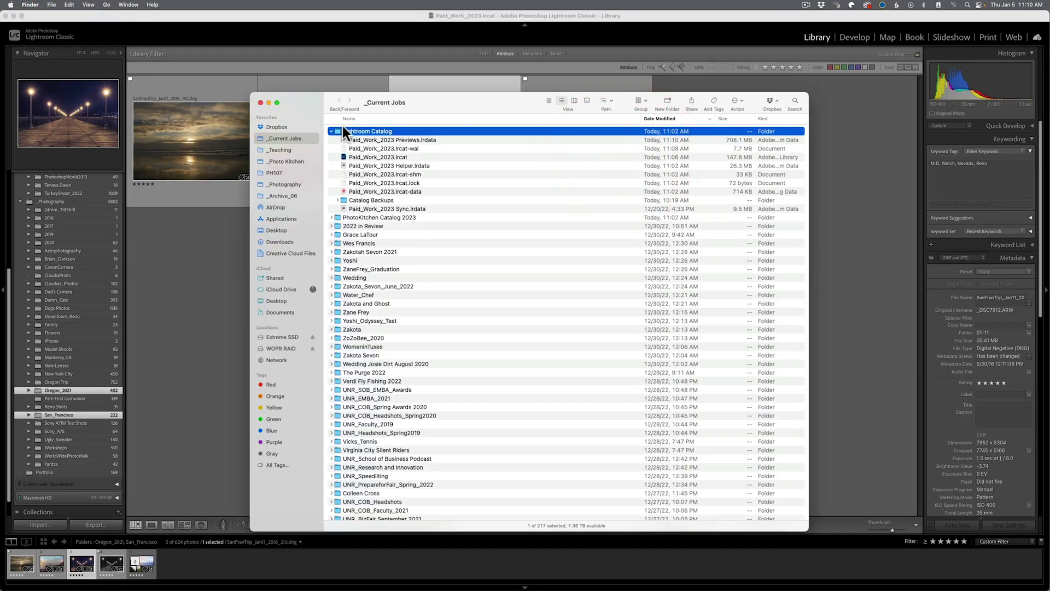
click(332, 132)
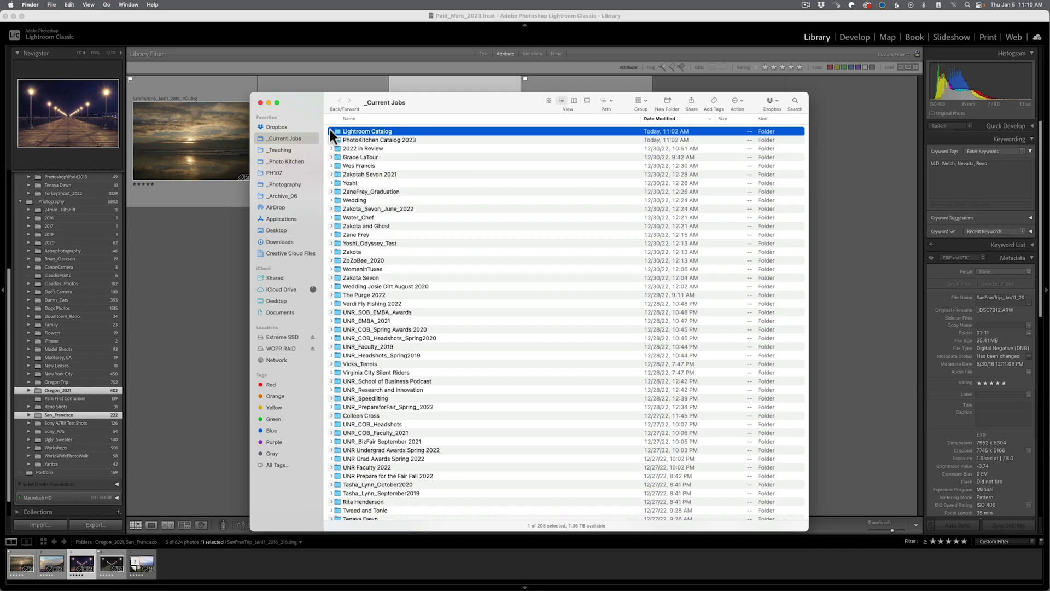
click(331, 130)
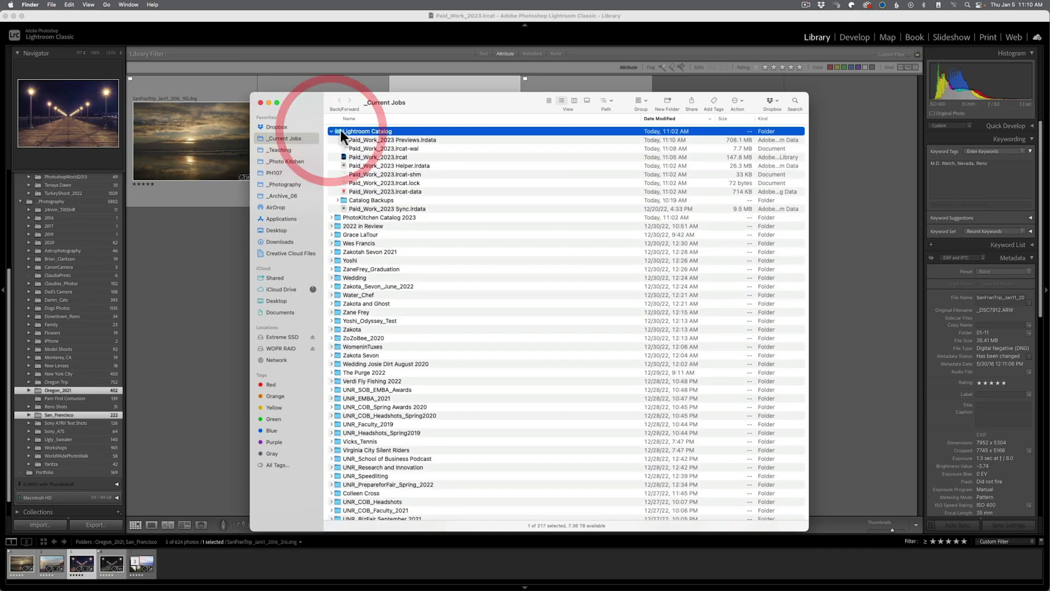
- Open Lightroom Catalog, select Paid_Work_2023.lrcat, and open the Catalog Backups folder with its dated backups
double_click(340, 129)
click(385, 168)
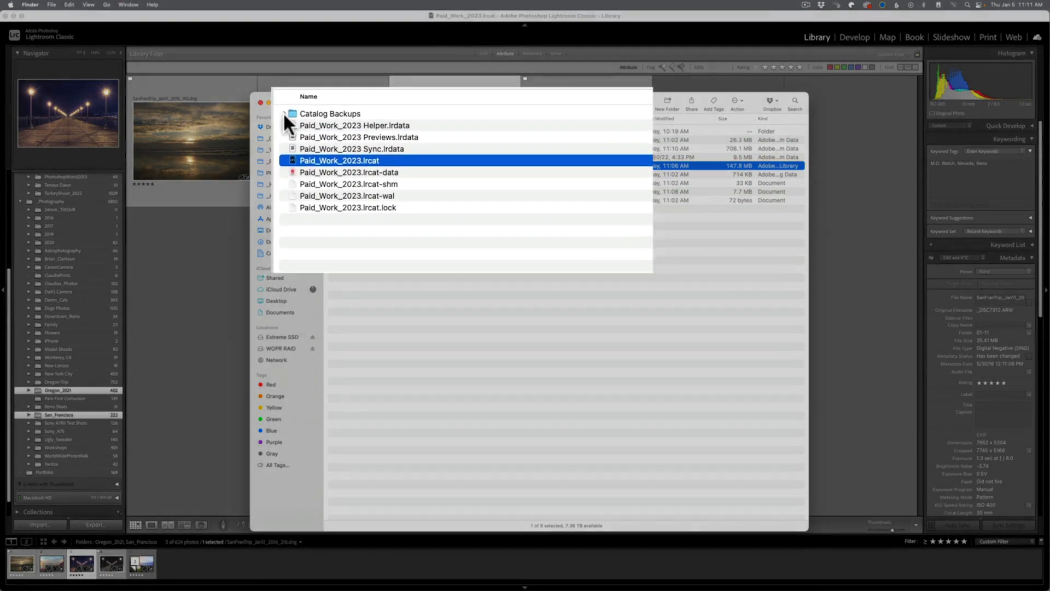
click(332, 131)
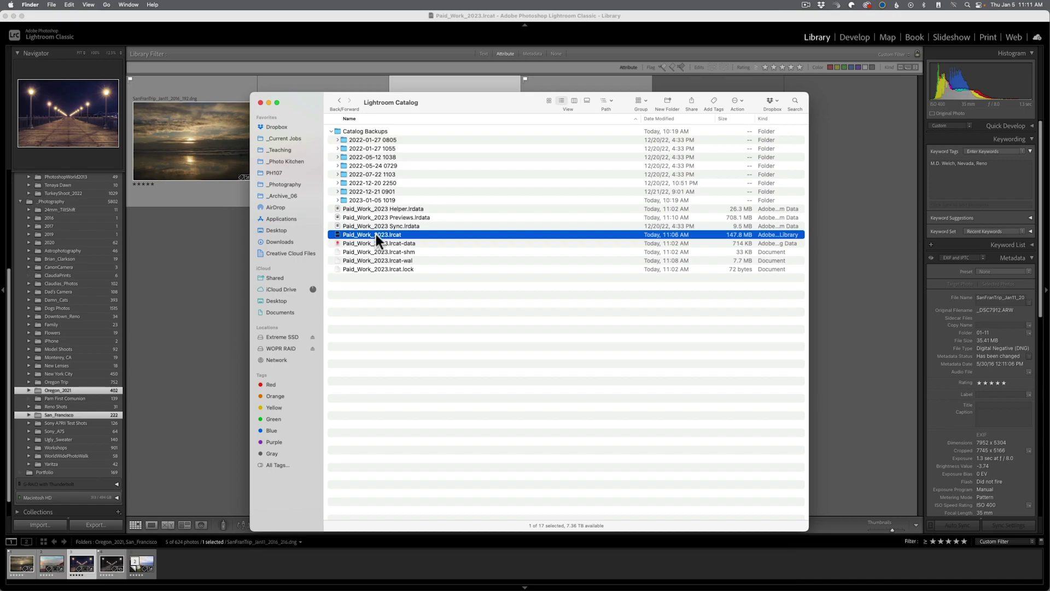
double_click(356, 131)
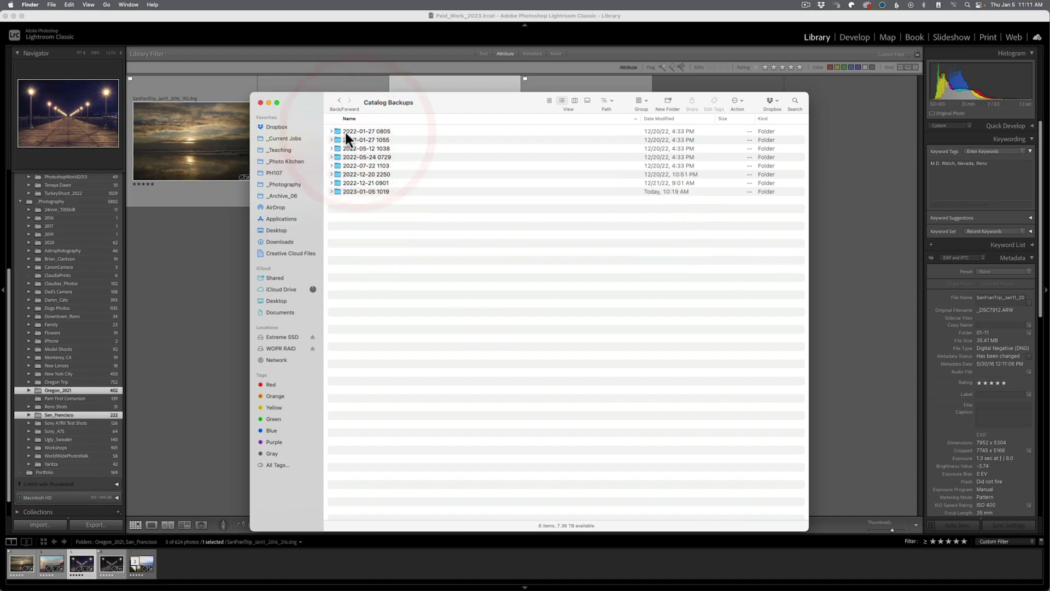
- Check the 2022-01-27, 2022-05-12 and 2022-05-24 backup folders' zip archives, then close Finder and return to Lightroom
click(331, 140)
click(331, 157)
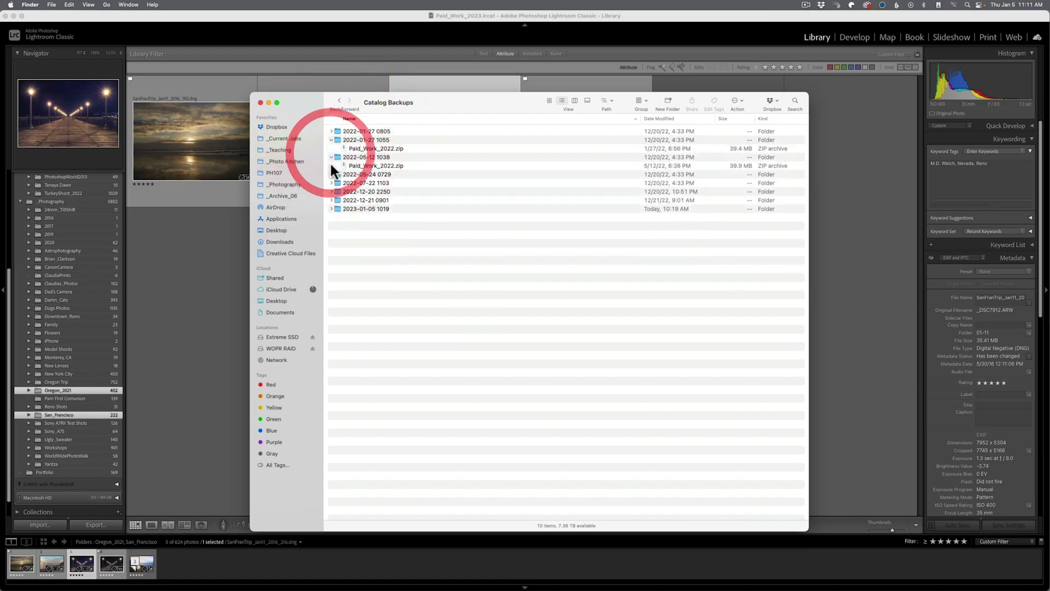
click(331, 174)
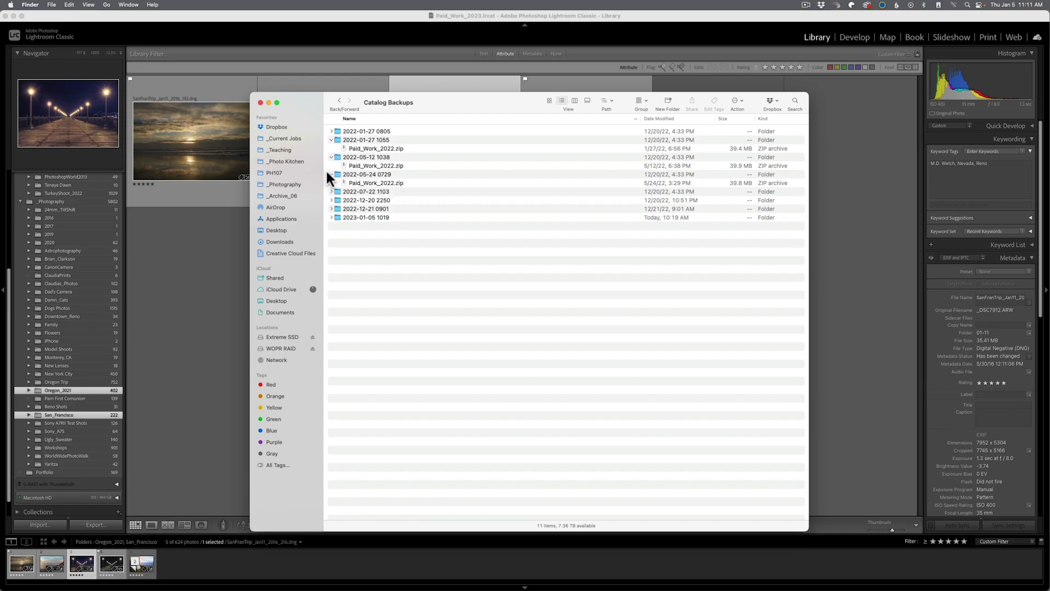
click(331, 174)
click(331, 157)
click(331, 139)
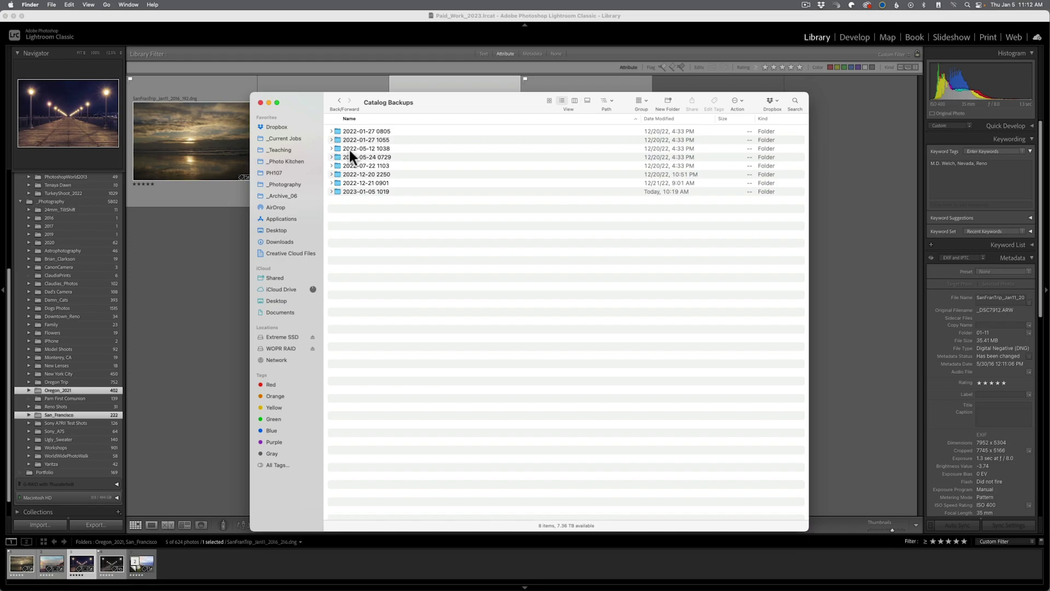
click(261, 103)
click(222, 52)
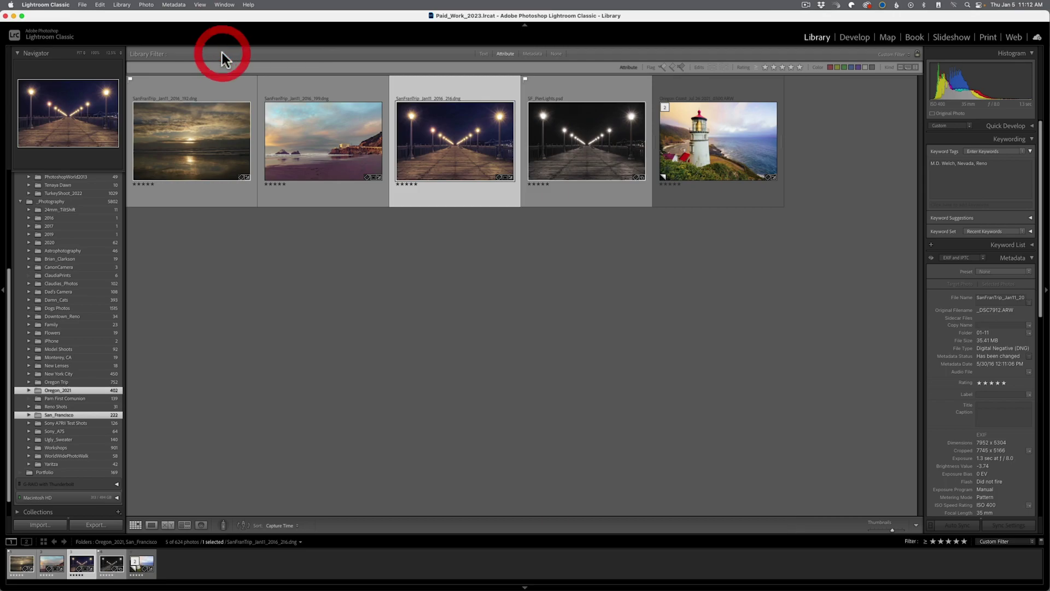
- Reopen Catalog Settings, keep Back up catalog at Every time Lightroom exits, and close the dialog
click(48, 4)
click(32, 40)
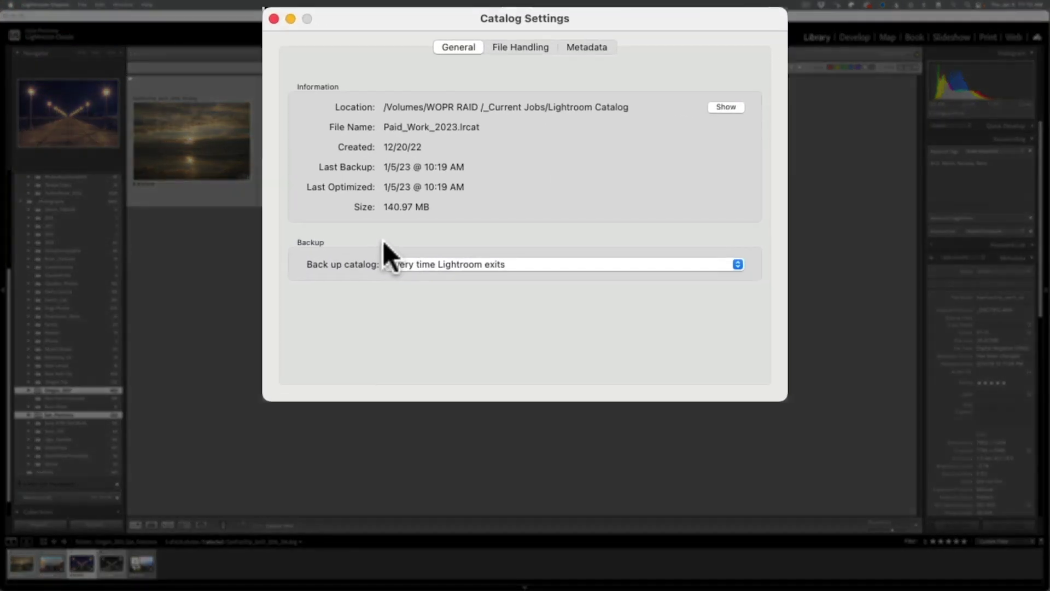
click(379, 286)
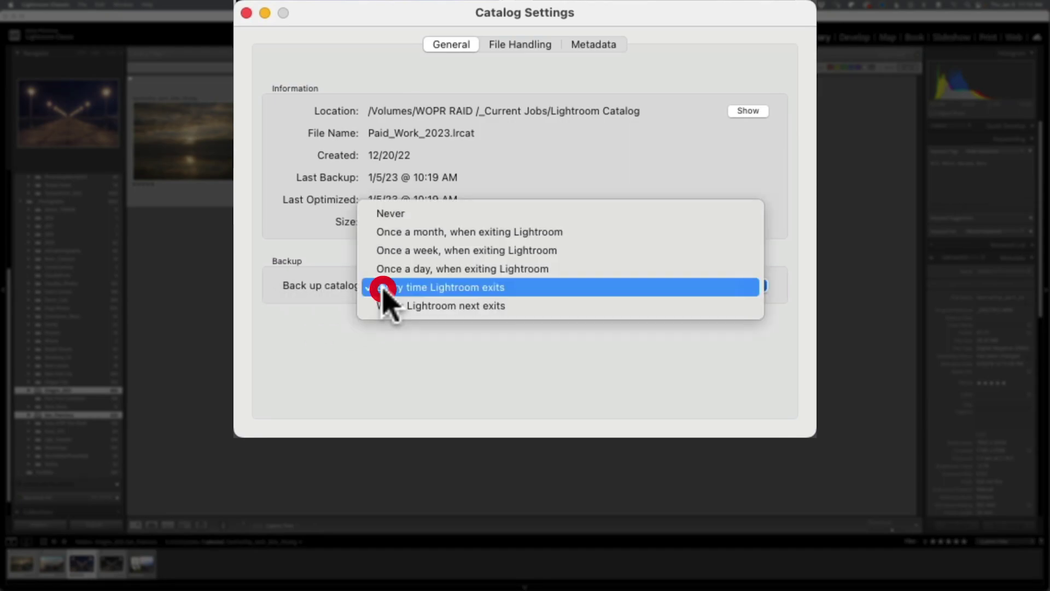
click(382, 289)
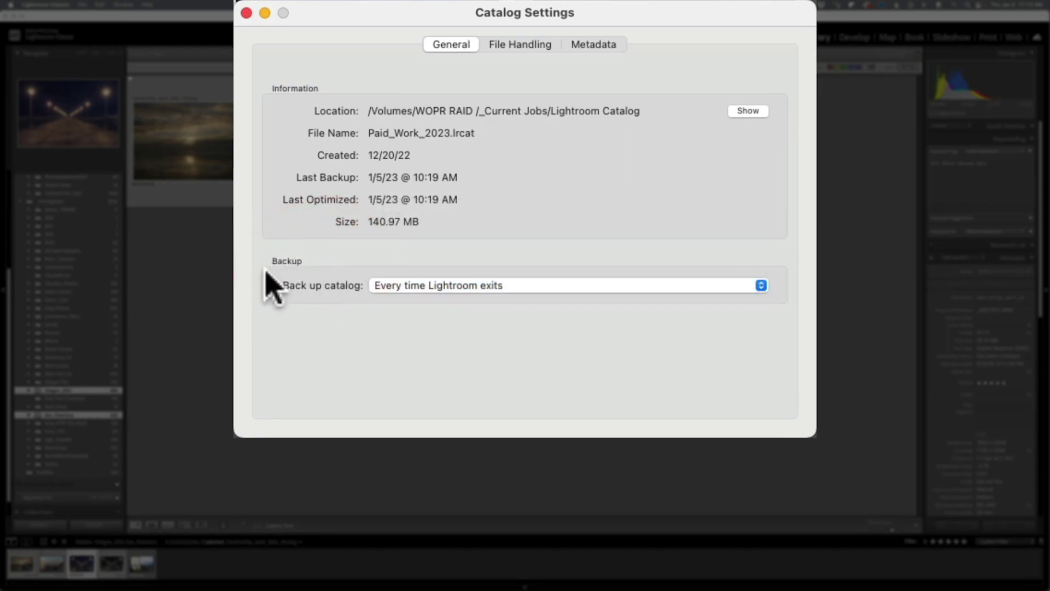
click(393, 288)
click(393, 285)
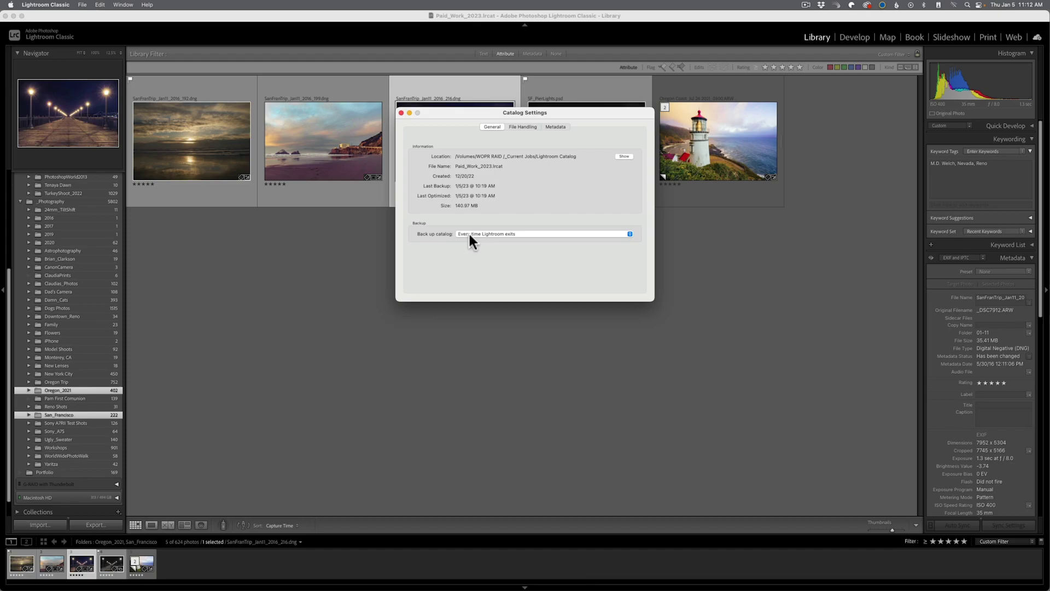
click(401, 113)
- Quit Lightroom Classic from the Lightroom Classic menu to trigger the Back Up Catalog prompt
click(43, 5)
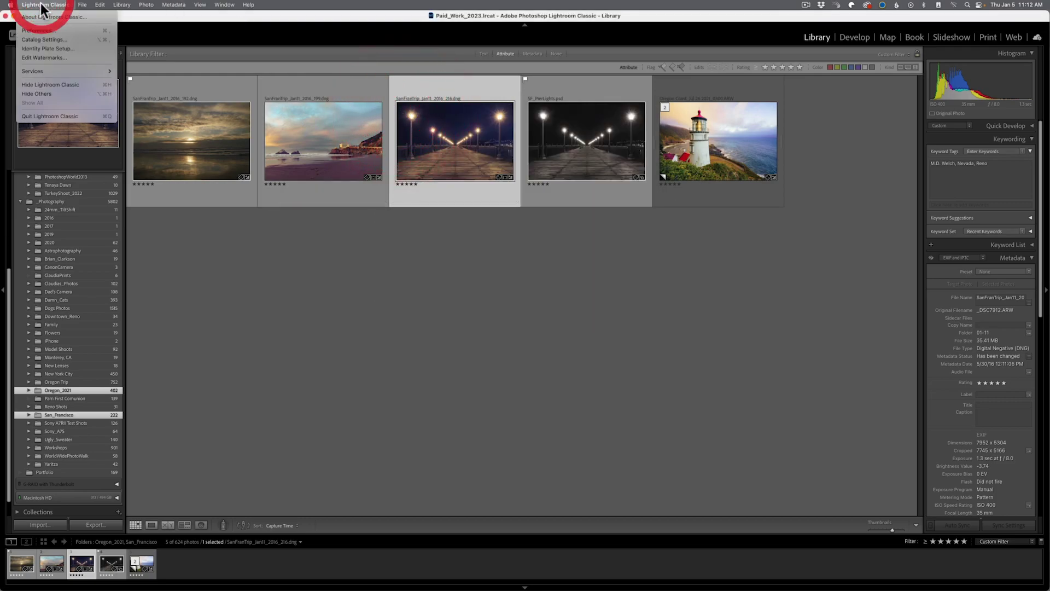
click(59, 117)
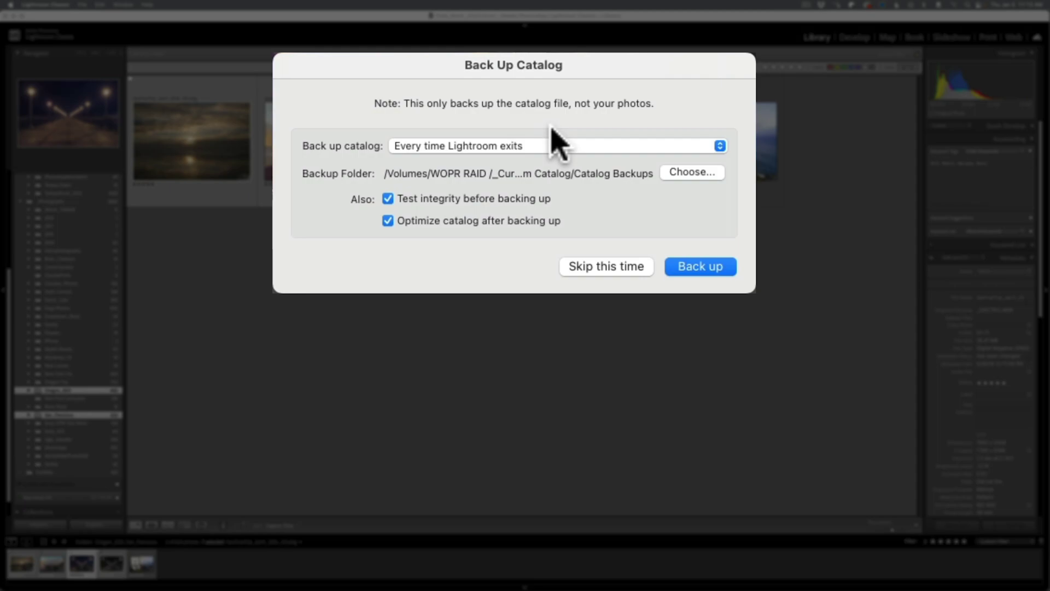
click(471, 147)
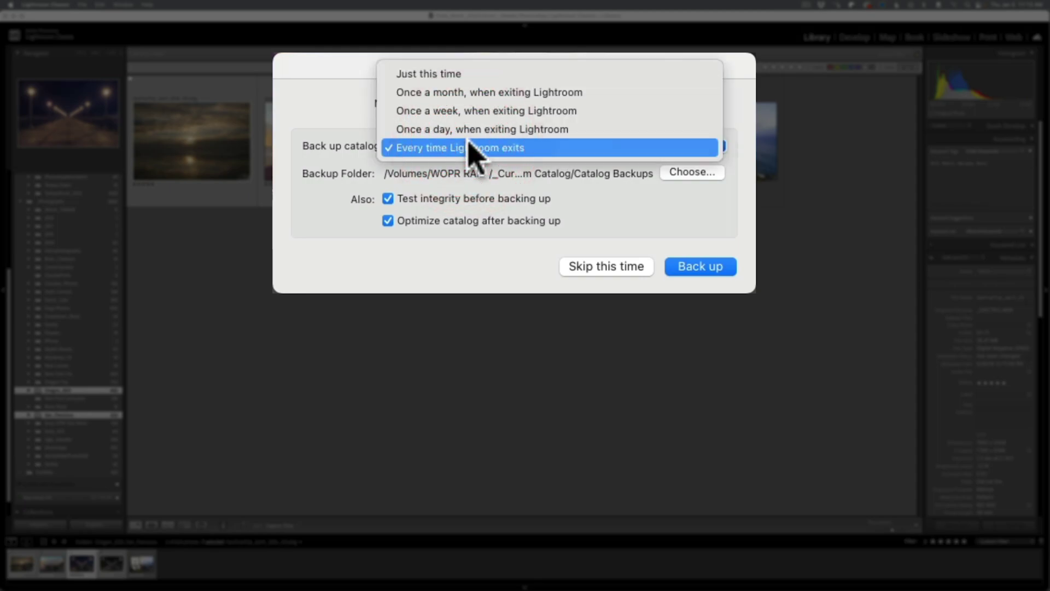
click(468, 147)
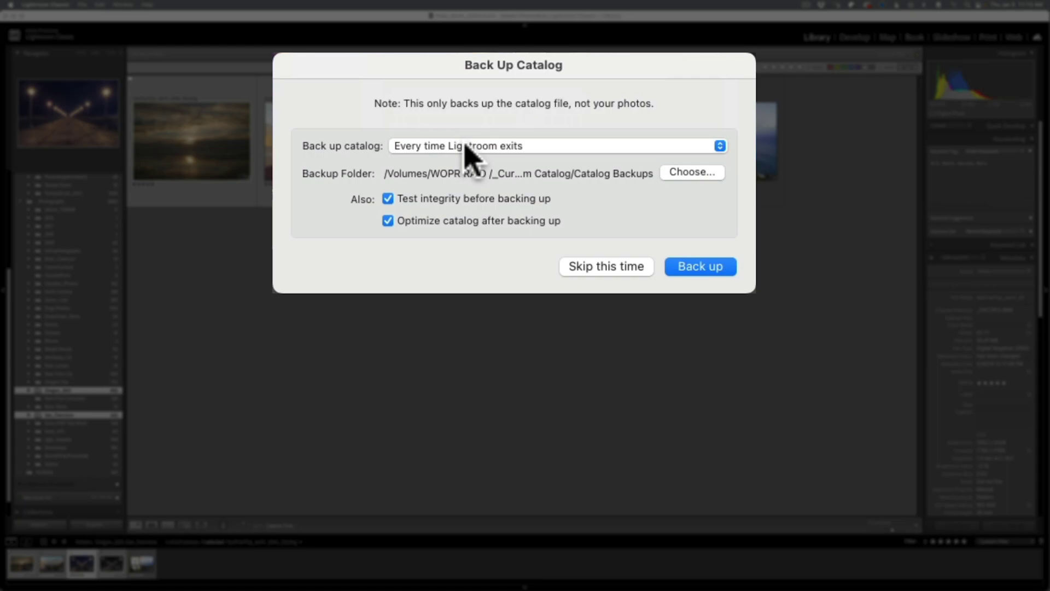